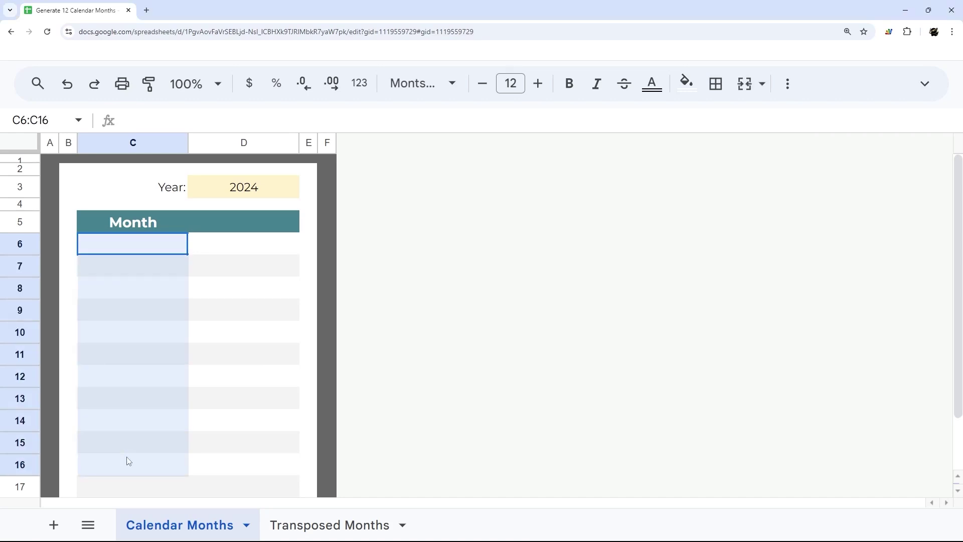
Enter 1/1/2024 in C6 as a trial date, then clear it again.
scroll(148, 303, "up", 2)
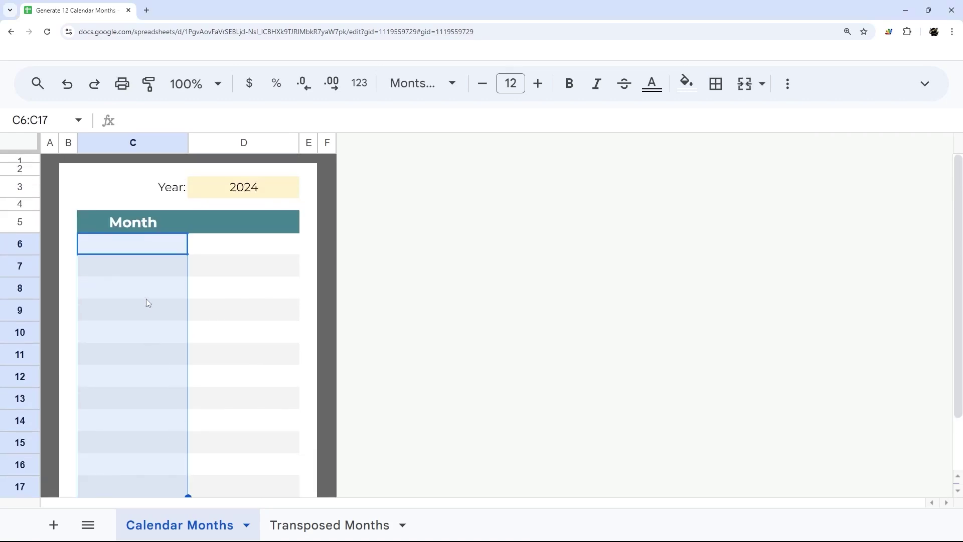
left_click(137, 248)
type("1")
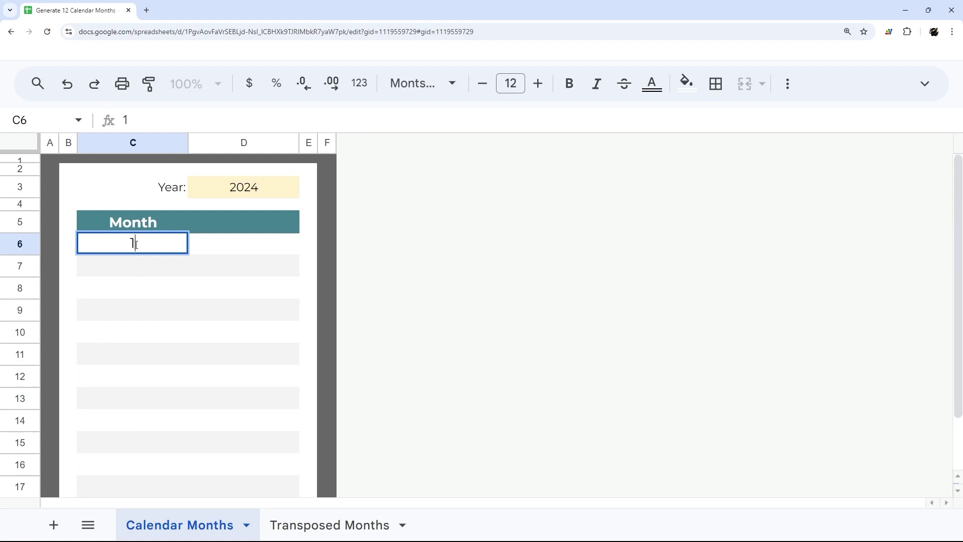
type("/1/2024")
key("Return")
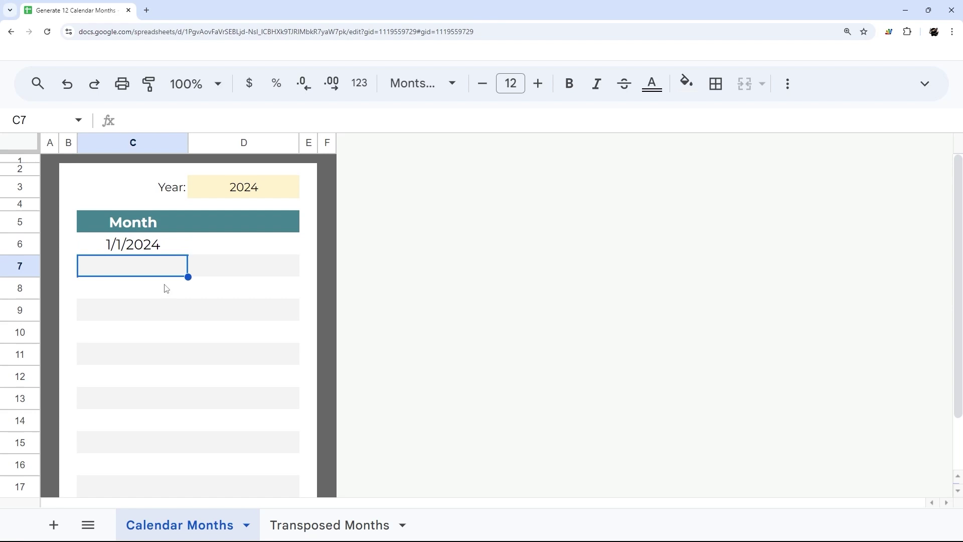
left_click(153, 253)
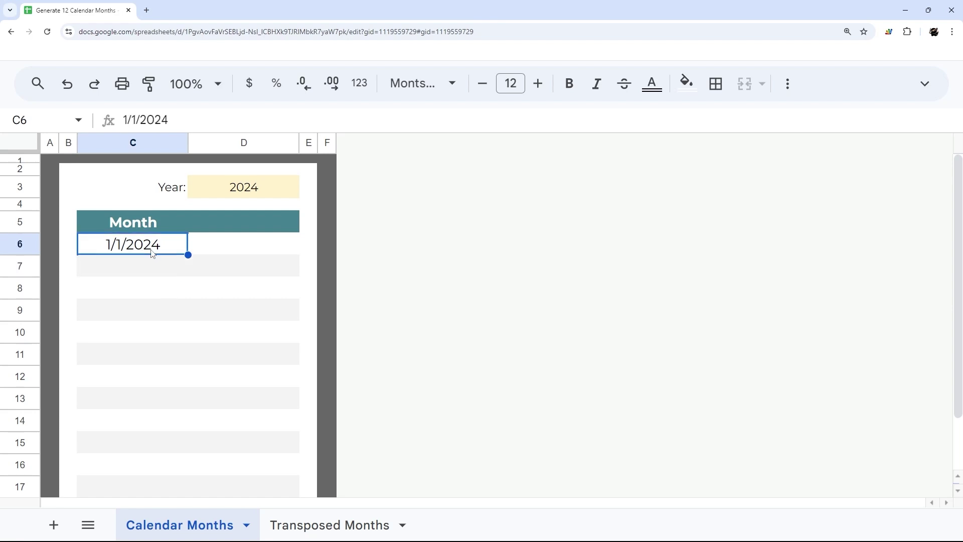
key("Delete")
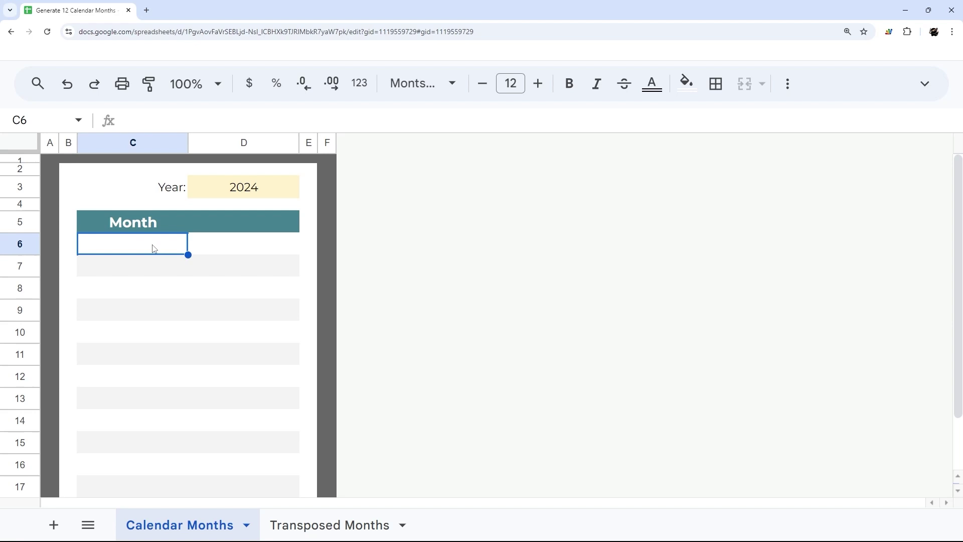
Enter =date(2024,SEQUENCE(12),1) in C6, showing 1/1/2024.
left_click_drag(154, 249, 140, 421)
scroll(146, 244, "up", 2)
type("=date(")
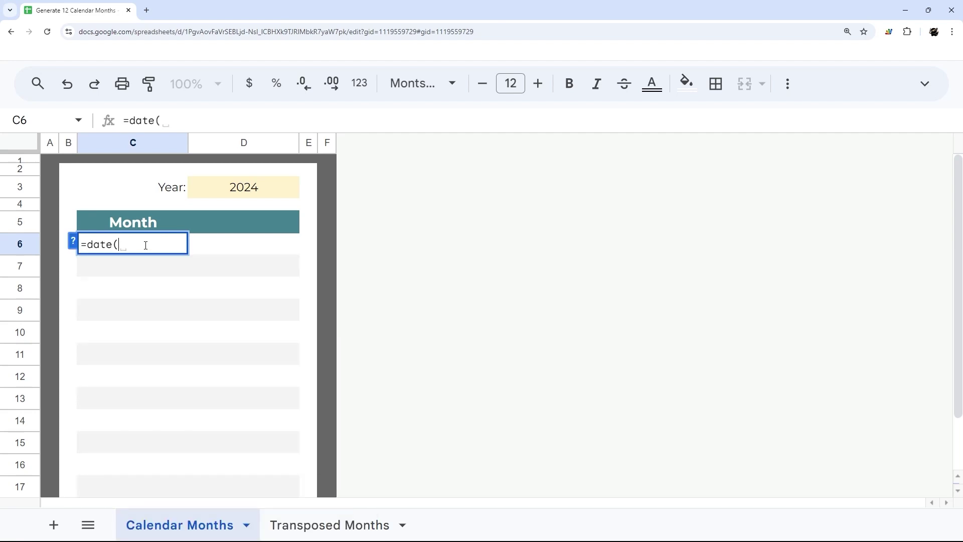
type("2024,s")
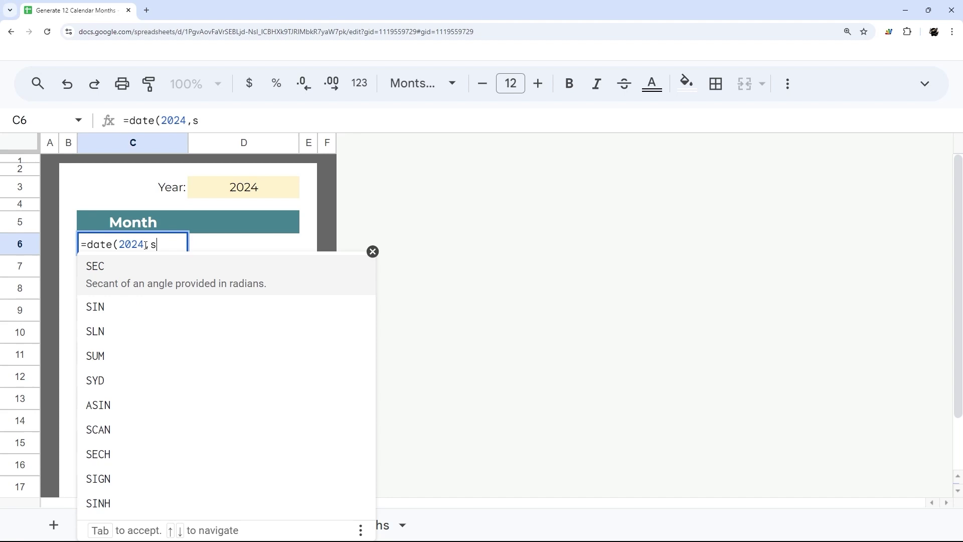
type("eq")
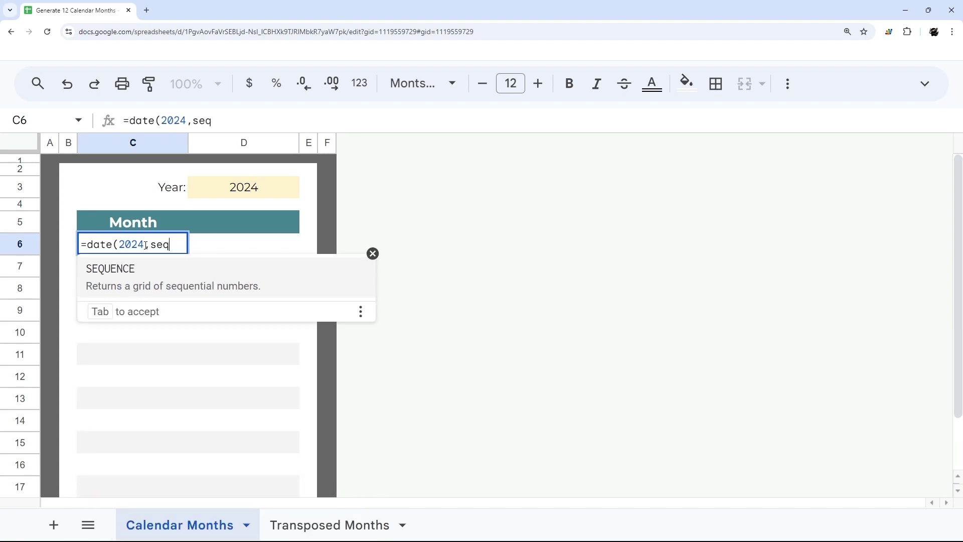
key("Tab")
type("1")
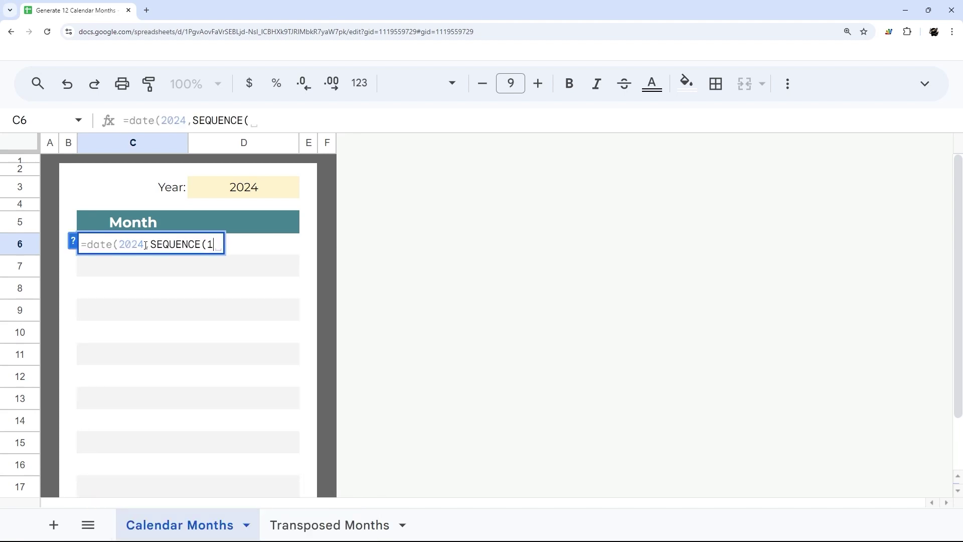
type("2)")
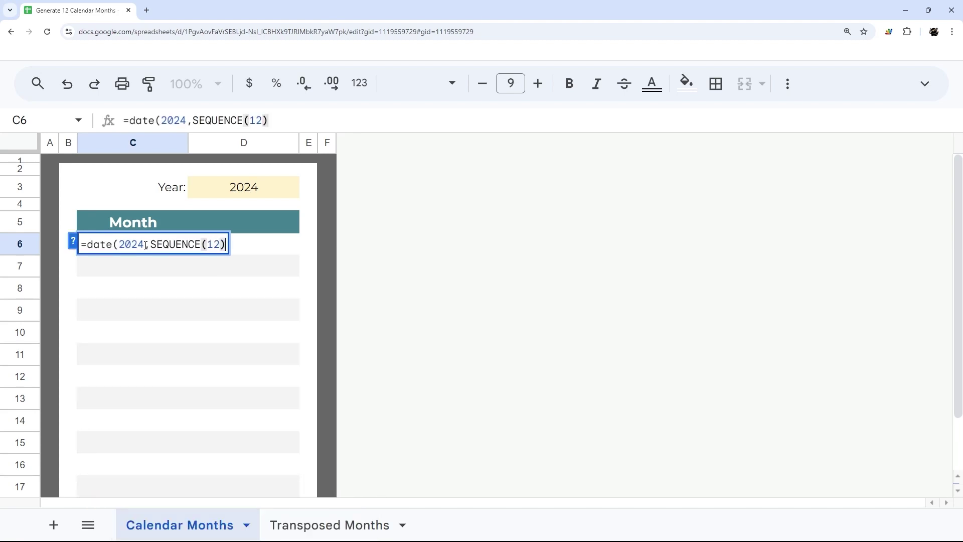
left_click(76, 240)
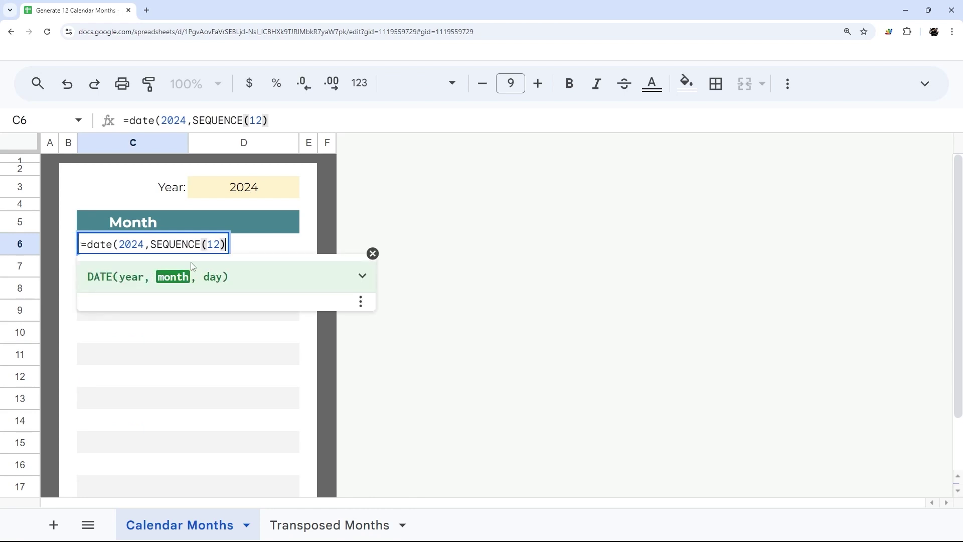
type(",1")
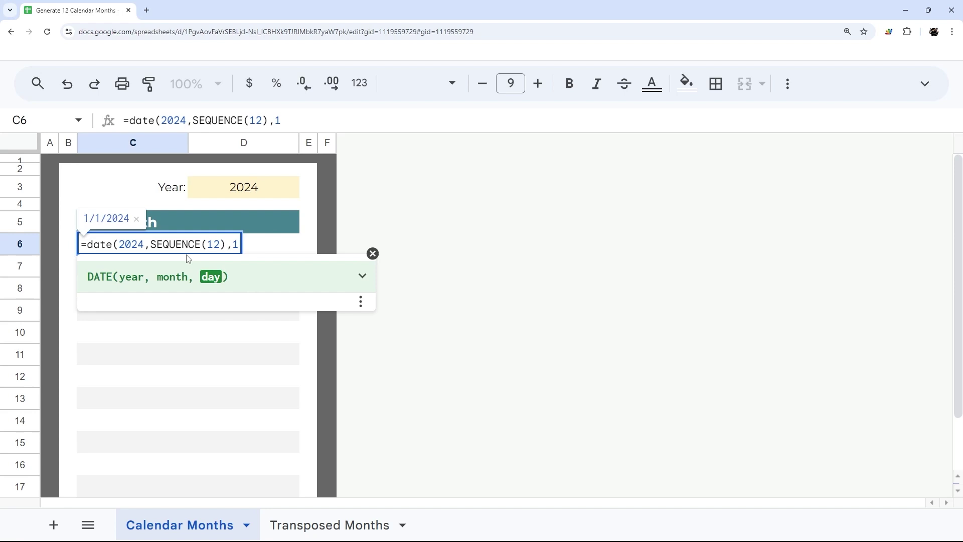
type(")")
key("Return")
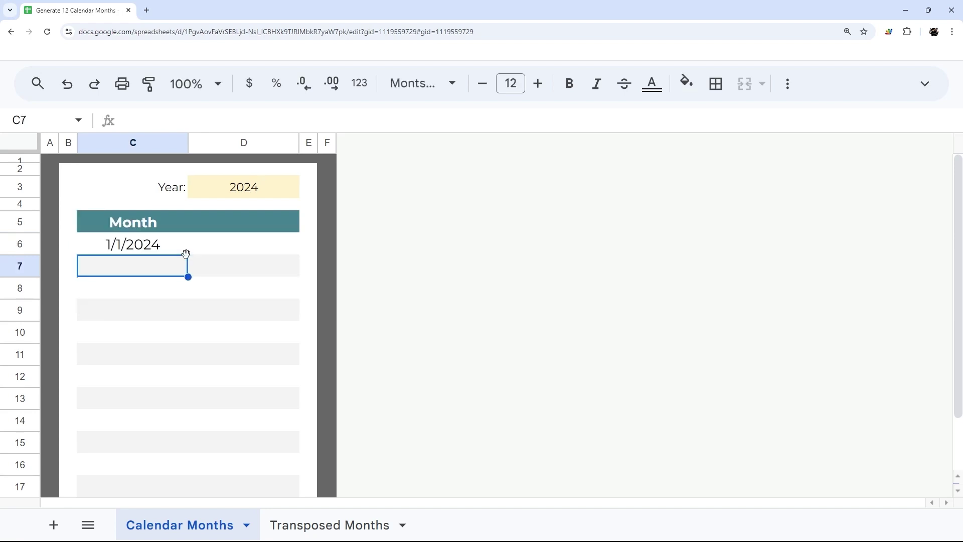
Wrap C6 as =arrayformula(date(2024,SEQUENCE(12),1)) so 1/1/2024–12/1/2024 fill C6:C17.
left_click(144, 246)
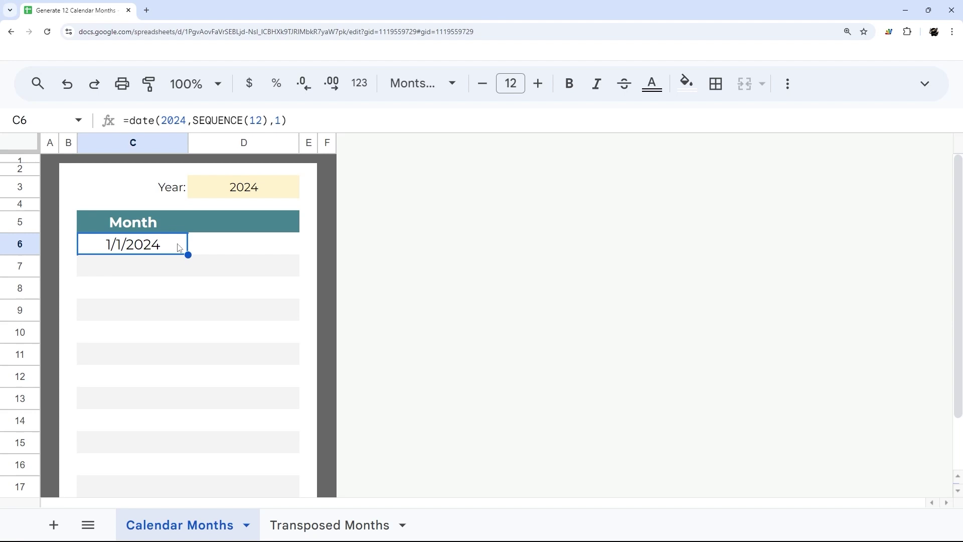
double_click(138, 246)
left_click(89, 244)
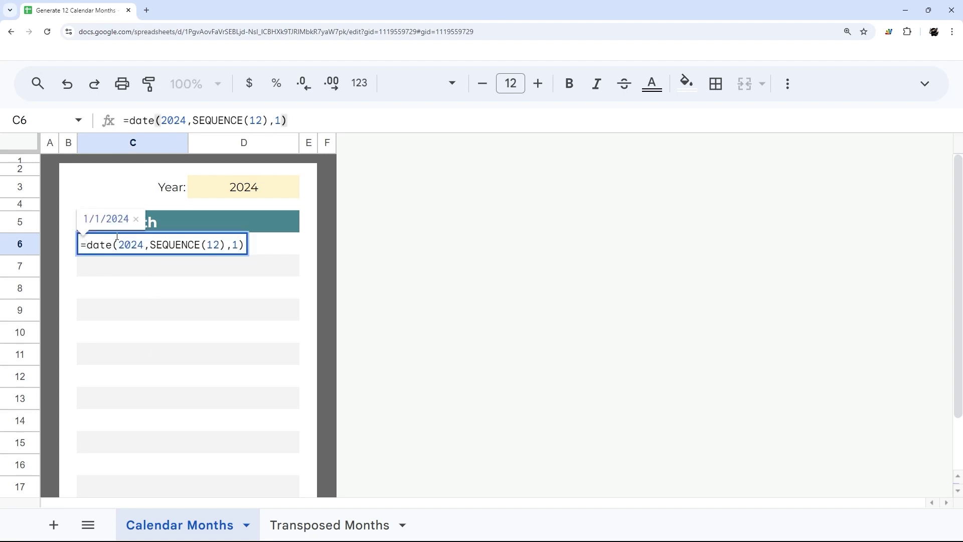
type("arrayformu")
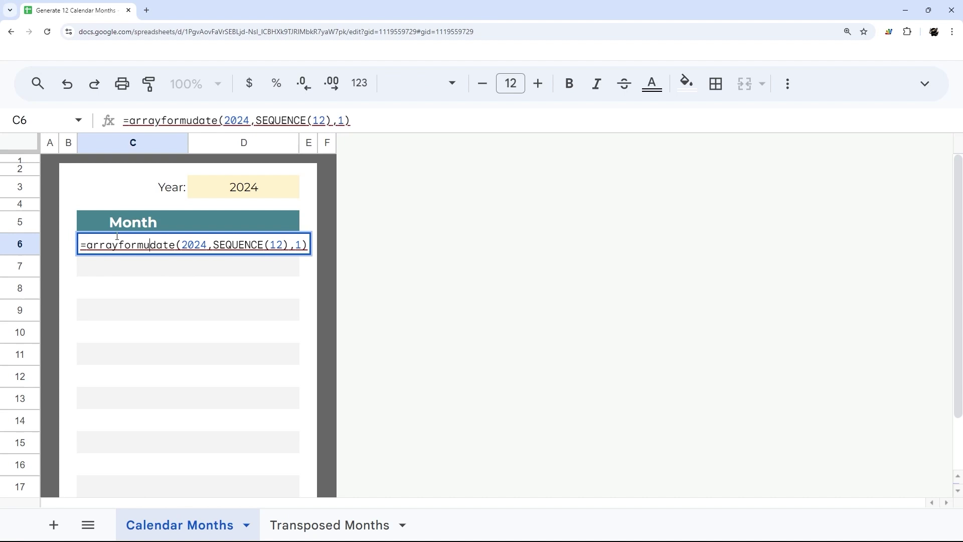
type("la(")
key("End")
type(")")
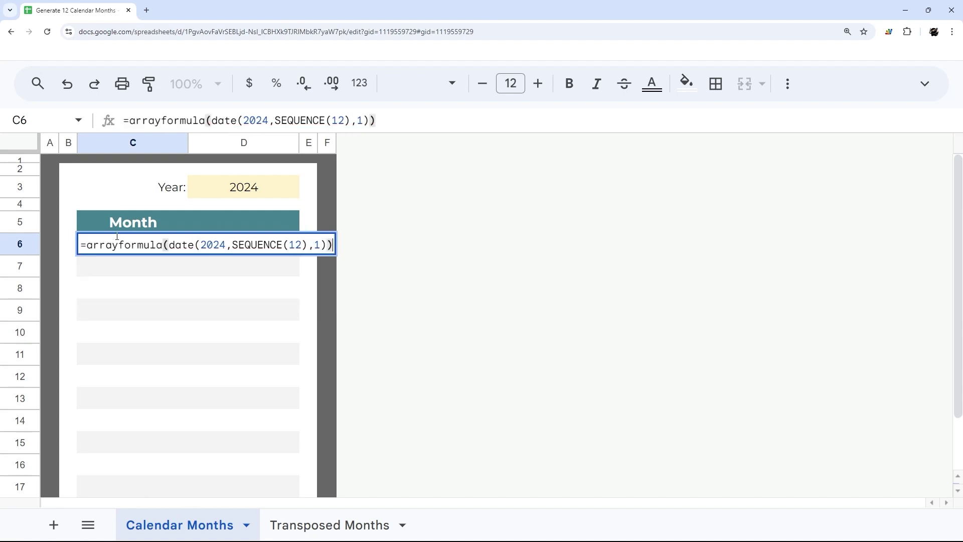
key("Return")
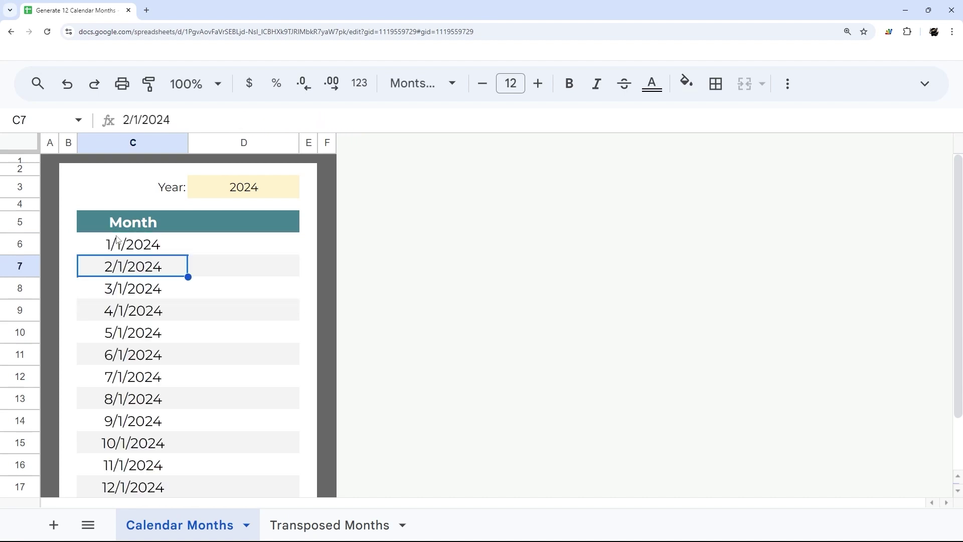
left_click(135, 245)
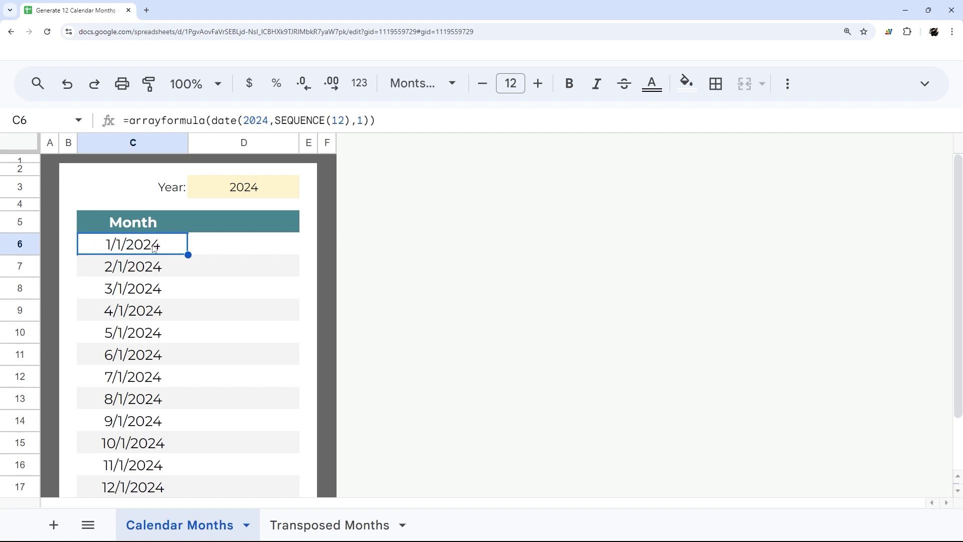
scroll(154, 248, "down", 3)
scroll(152, 297, "up", 3)
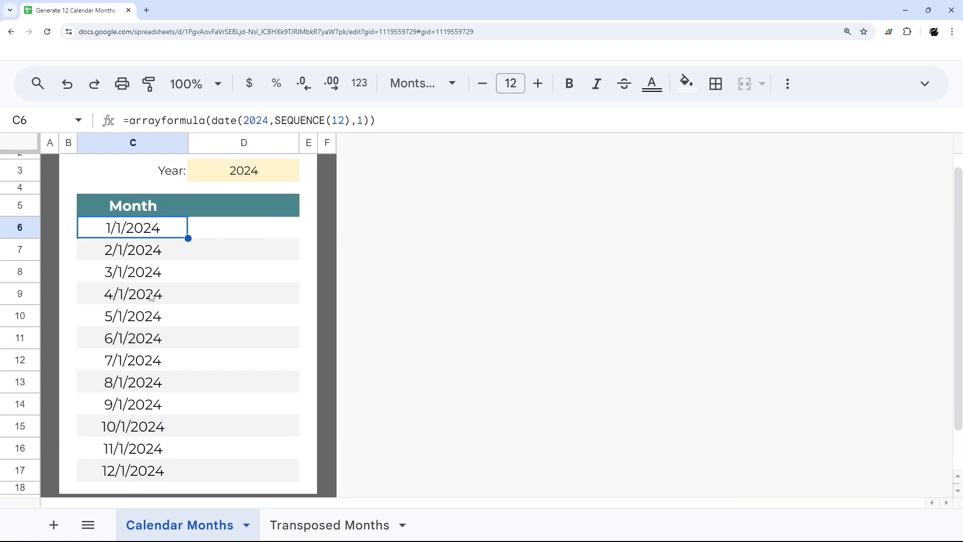
scroll(28, 321, "down", 3)
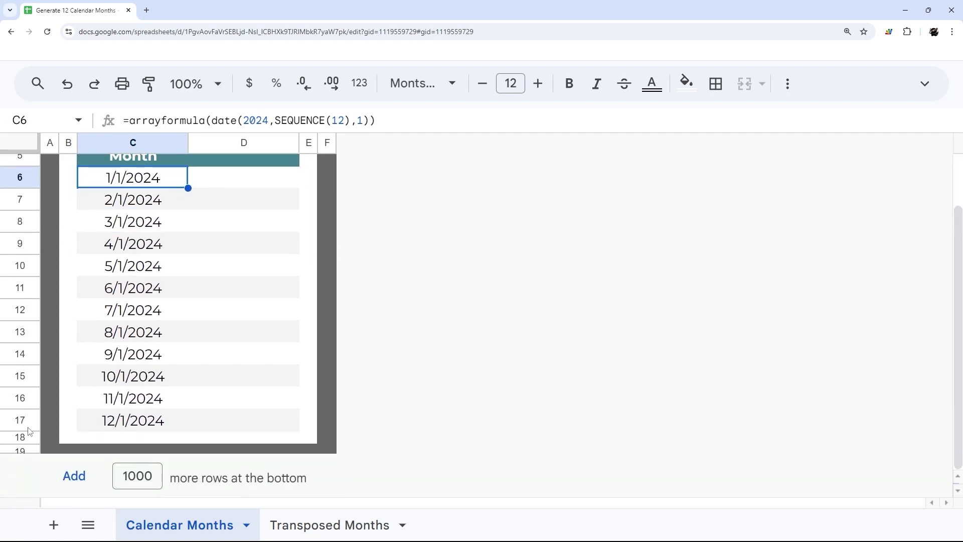
Insert 12 new rows below row 17.
left_click_drag(25, 421, 25, 178)
right_click(28, 178)
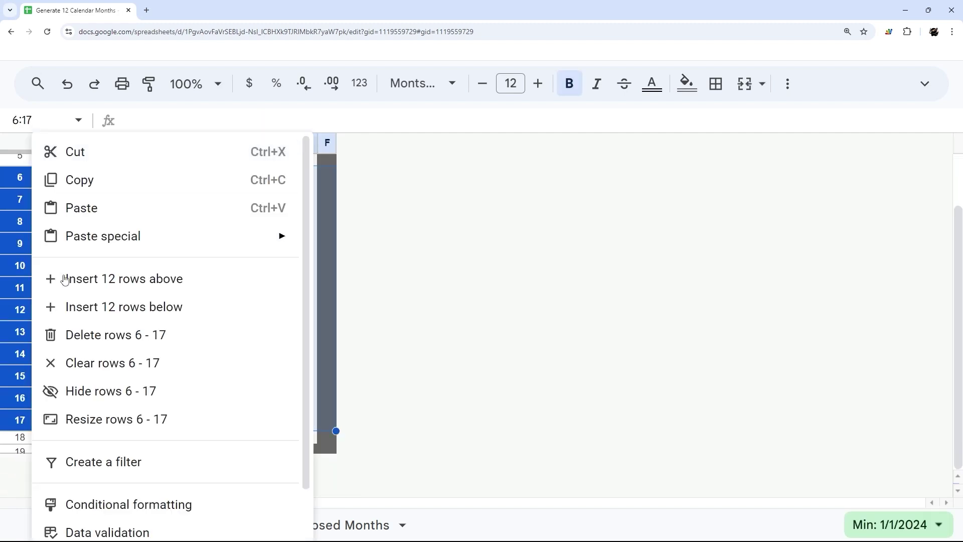
left_click(116, 309)
scroll(140, 324, "up", 5)
Change the C6 formula to SEQUENCE(24) and check that C18 shows 1/1/2025.
left_click(127, 183)
scroll(178, 292, "up", 2)
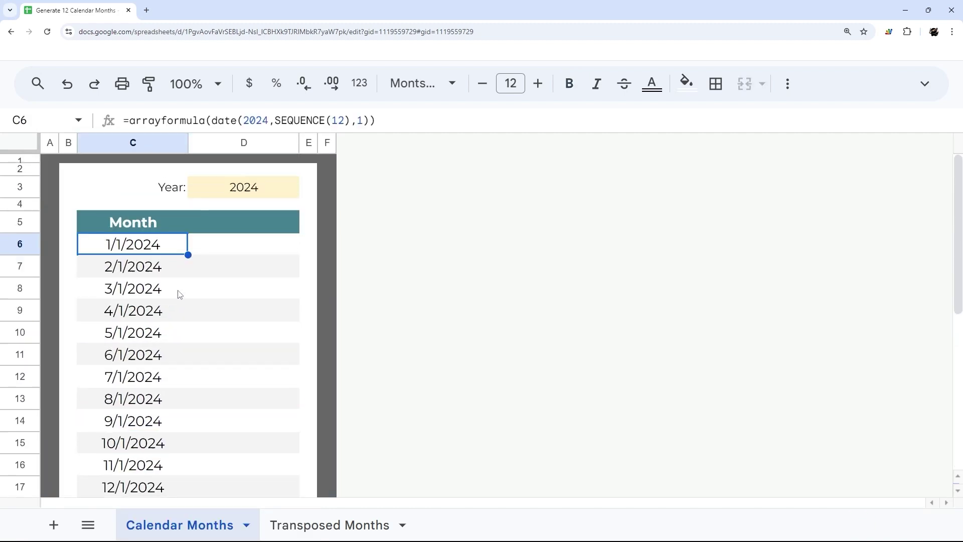
double_click(337, 121)
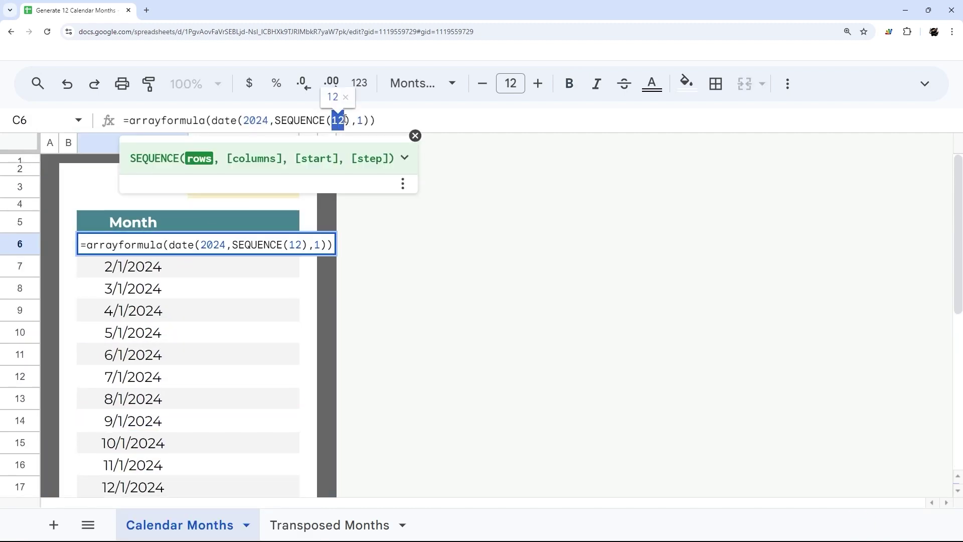
type("24")
key("Return")
scroll(237, 226, "down", 5)
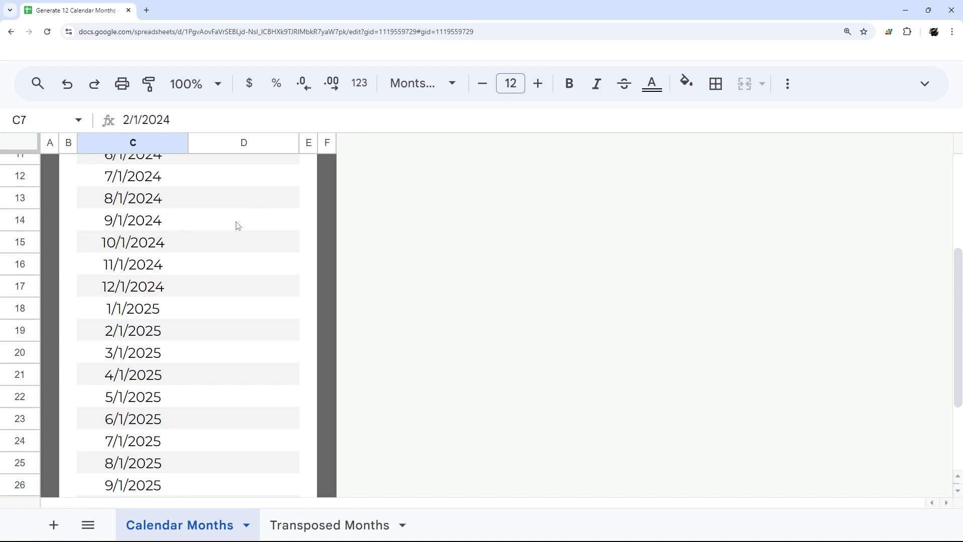
left_click(132, 260)
scroll(151, 304, "down", 2)
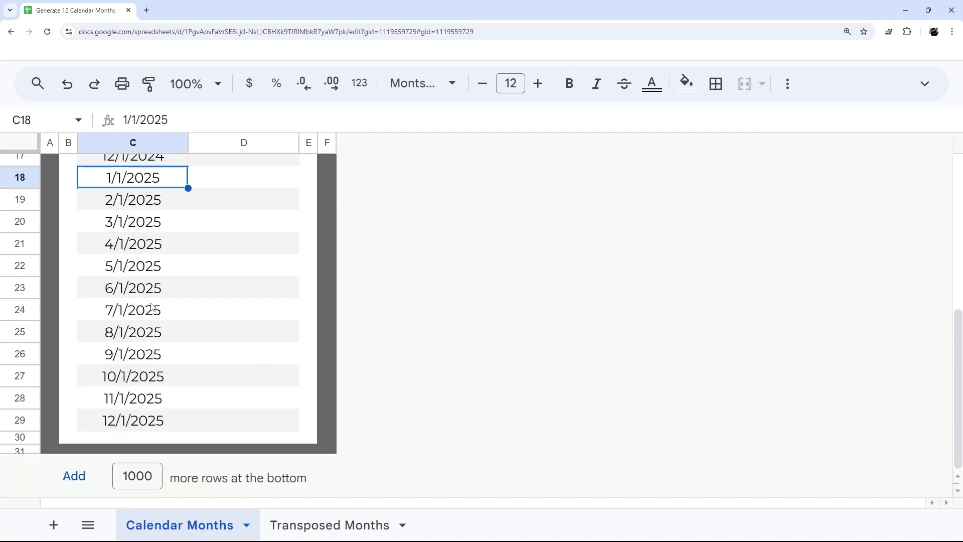
scroll(154, 336, "up", 5)
Revert the C6 formula to SEQUENCE(12), listing only the 2024 months.
left_click(127, 217)
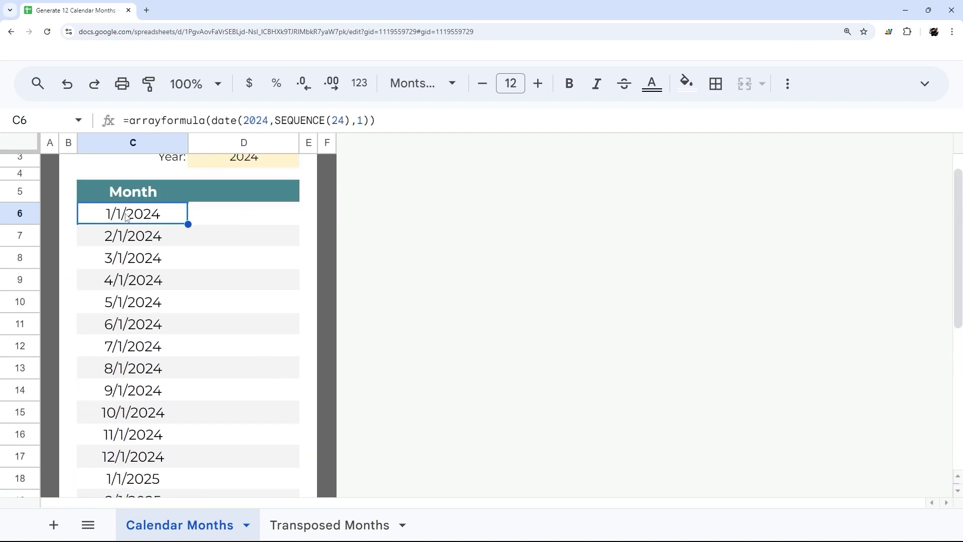
double_click(334, 121)
type("12")
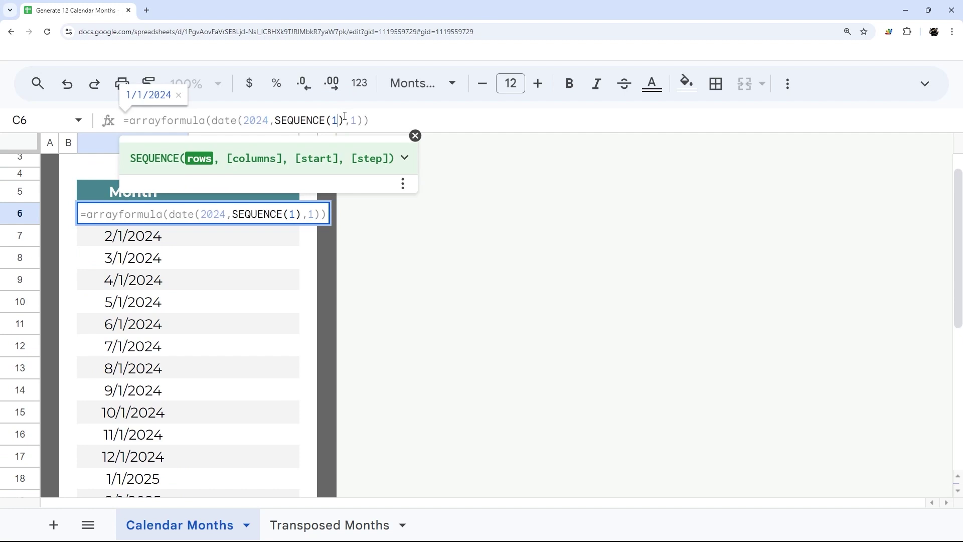
key("Return")
key("Up")
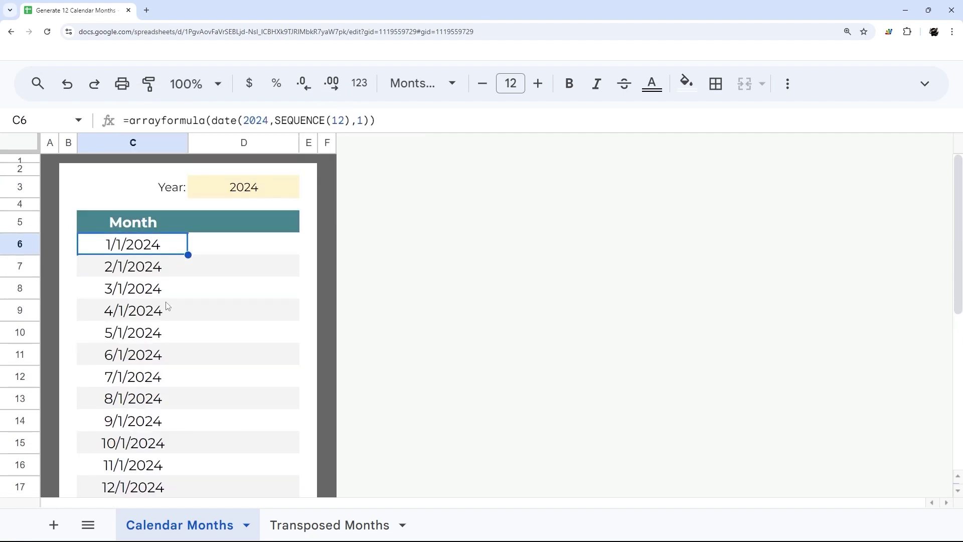
scroll(132, 373, "down", 2)
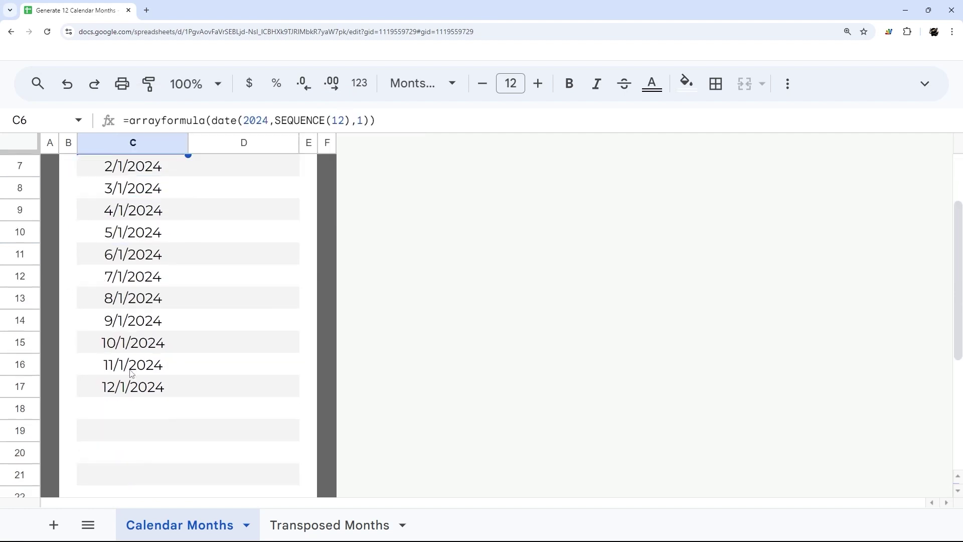
Change the hard-coded year in the C6 formula to 2025.
scroll(166, 257, "up", 2)
left_click(270, 121)
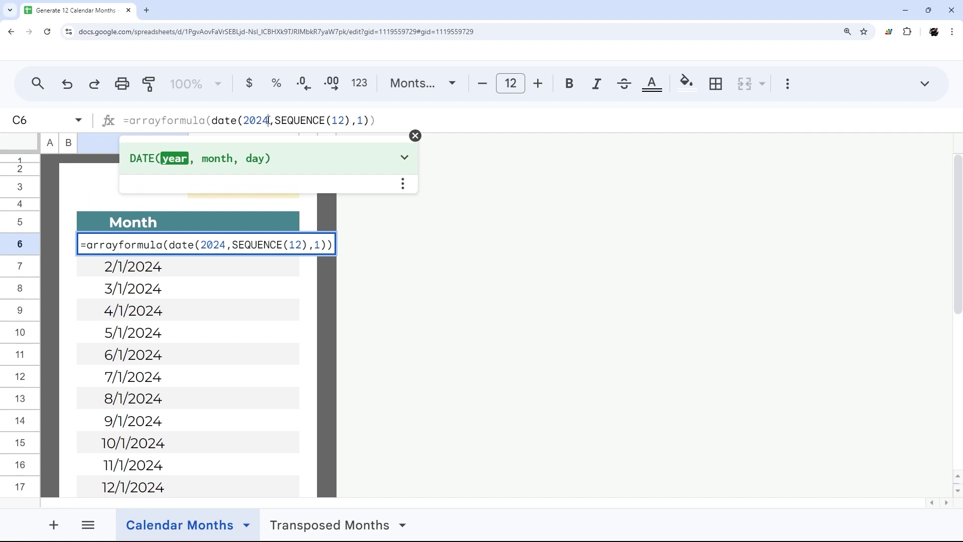
key("BackSpace")
type("5")
key("Return")
Replace the hard-coded year in C6 with a reference to D3.
left_click(154, 252)
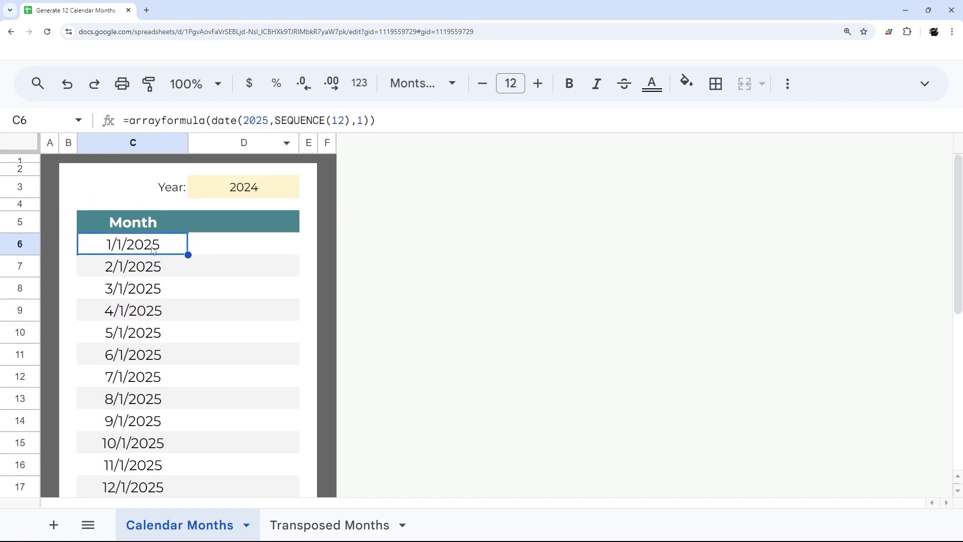
left_click(265, 126)
key("BackSpace")
key("BackSpace")
key("BackSpace")
key("BackSpace")
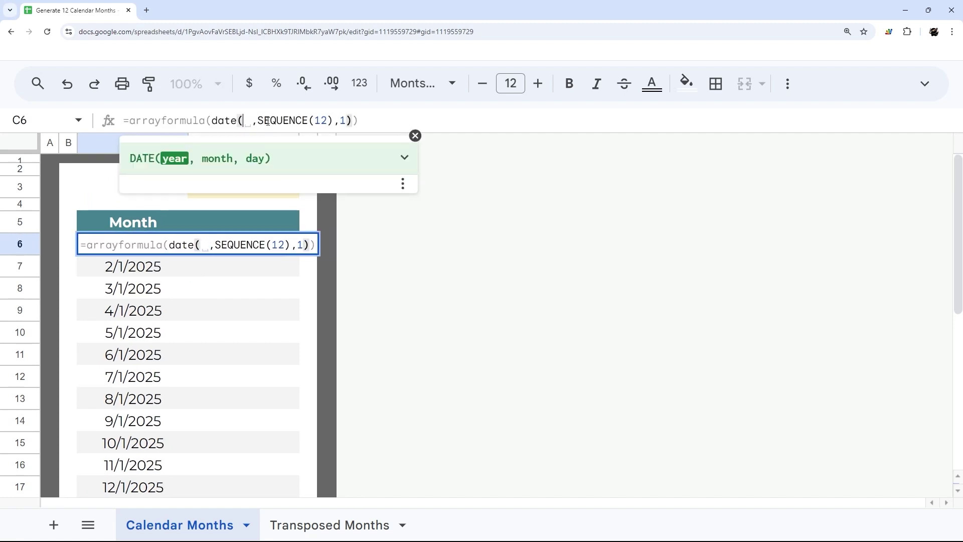
left_click(415, 135)
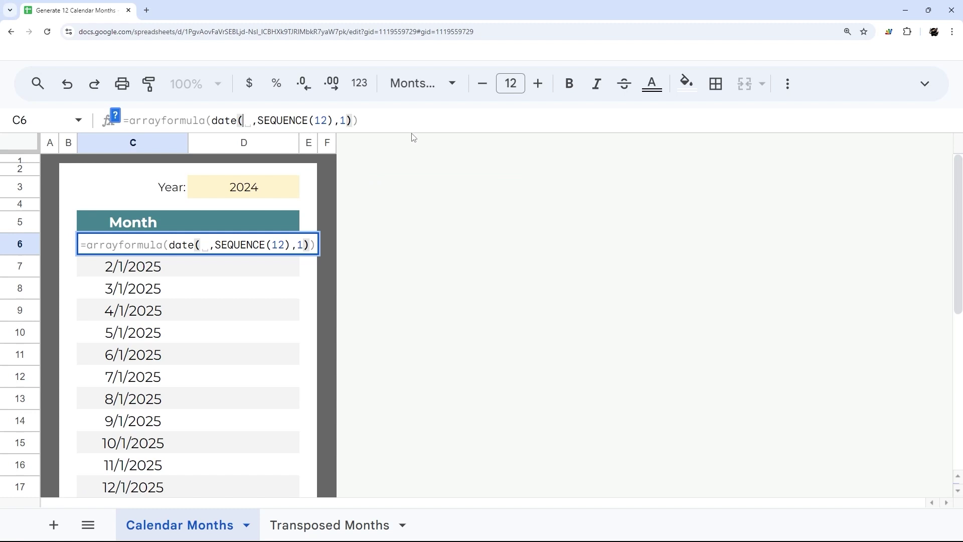
left_click(247, 191)
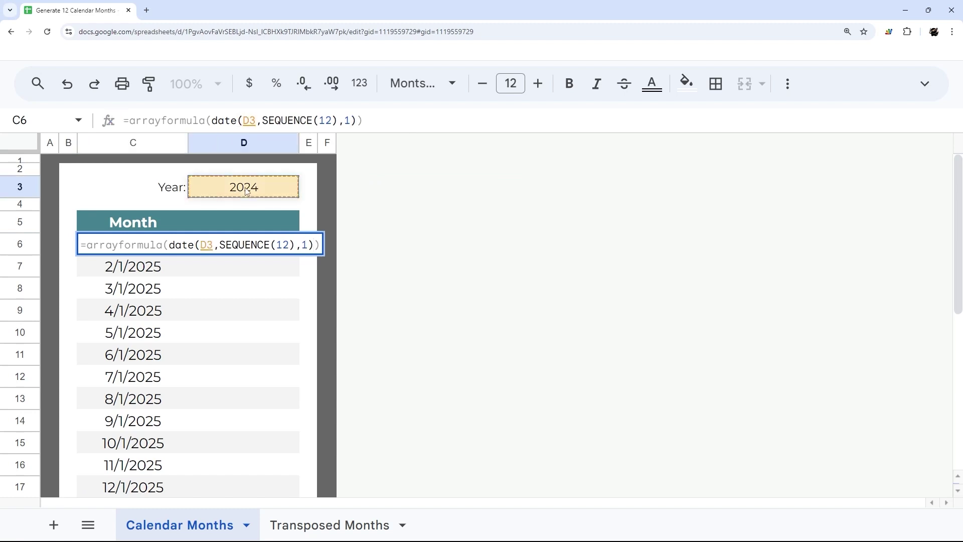
key("Return")
Set the year in D3 to 2025 and check the updated month list.
left_click(245, 191)
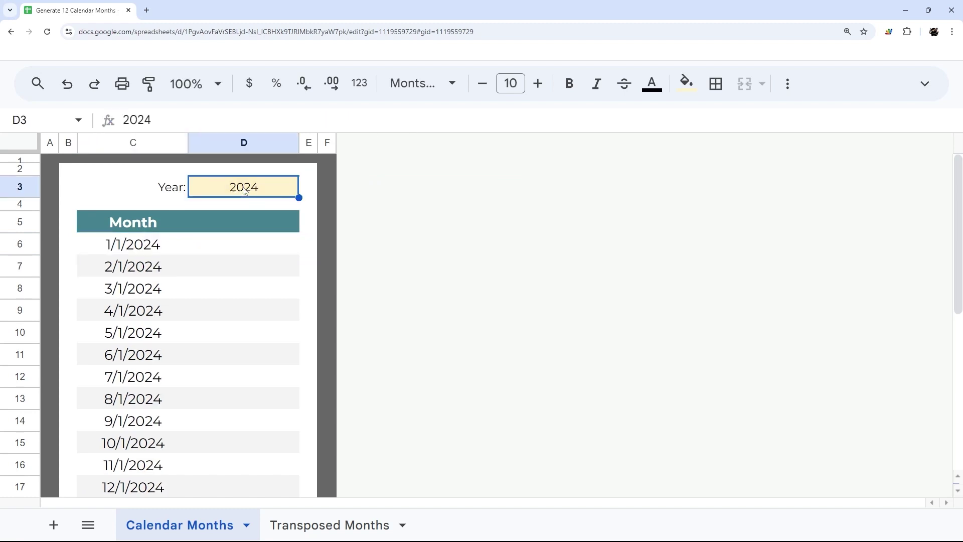
type("2025")
key("Return")
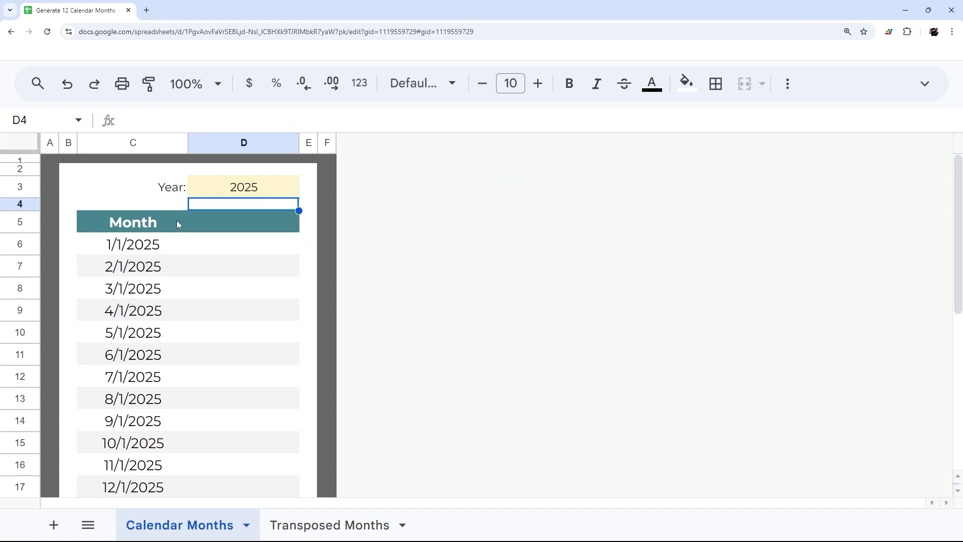
left_click(165, 245)
scroll(168, 318, "down", 2)
scroll(178, 296, "up", 2)
Change the year in D3 to 2023, then to 2026.
left_click(244, 190)
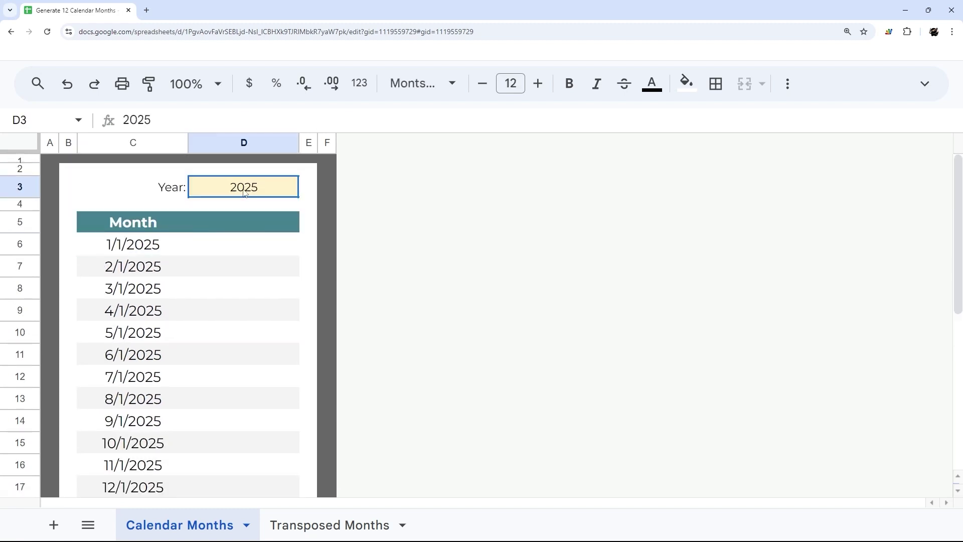
type("2023")
key("Return")
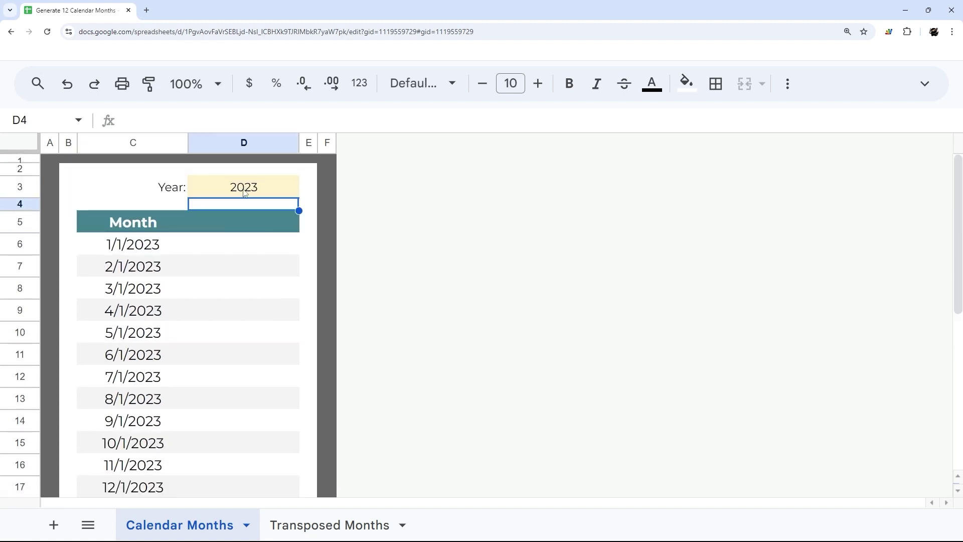
left_click(244, 189)
type("2026")
key("Return")
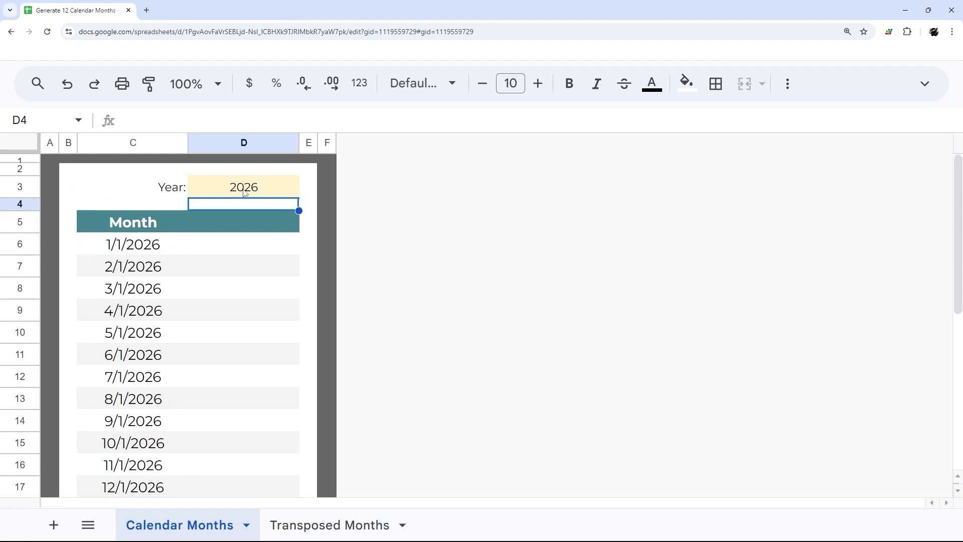
Select the 2026 month dates in C6:C17.
left_click(128, 245)
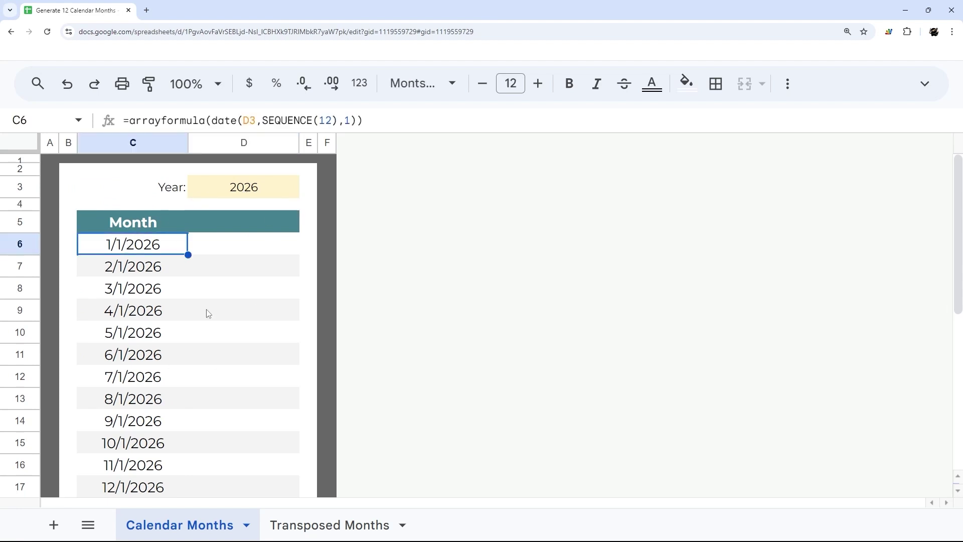
scroll(207, 318, "down", 5)
scroll(202, 344, "up", 5)
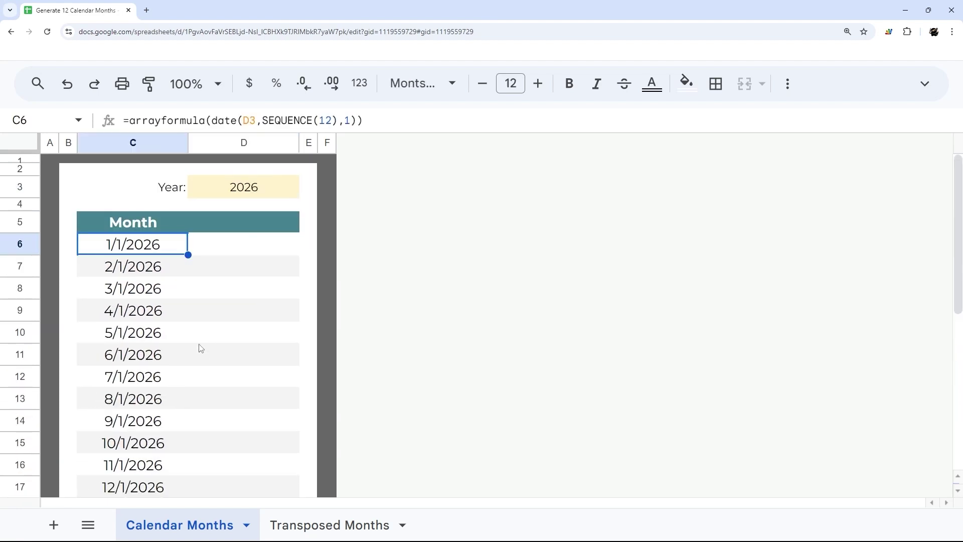
scroll(195, 347, "down", 1)
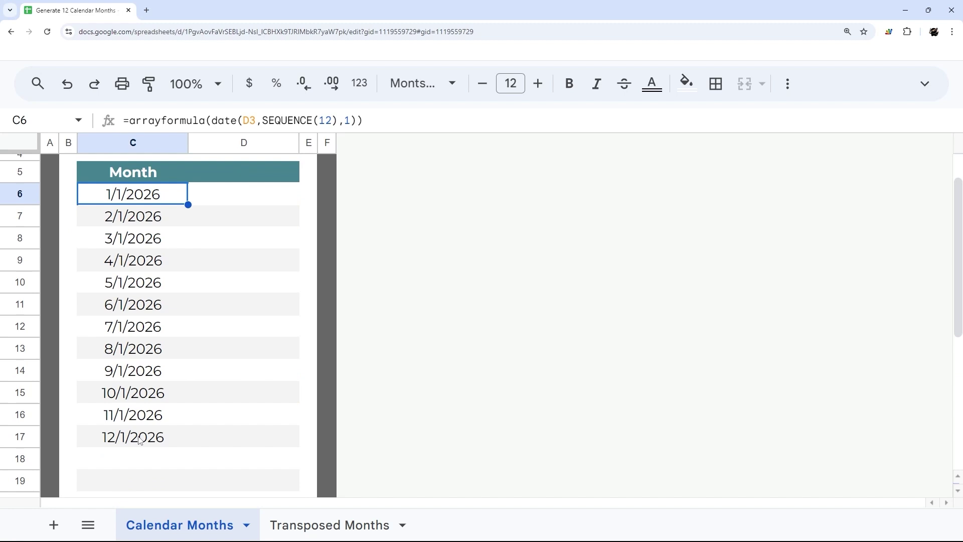
left_click_drag(132, 201, 114, 448)
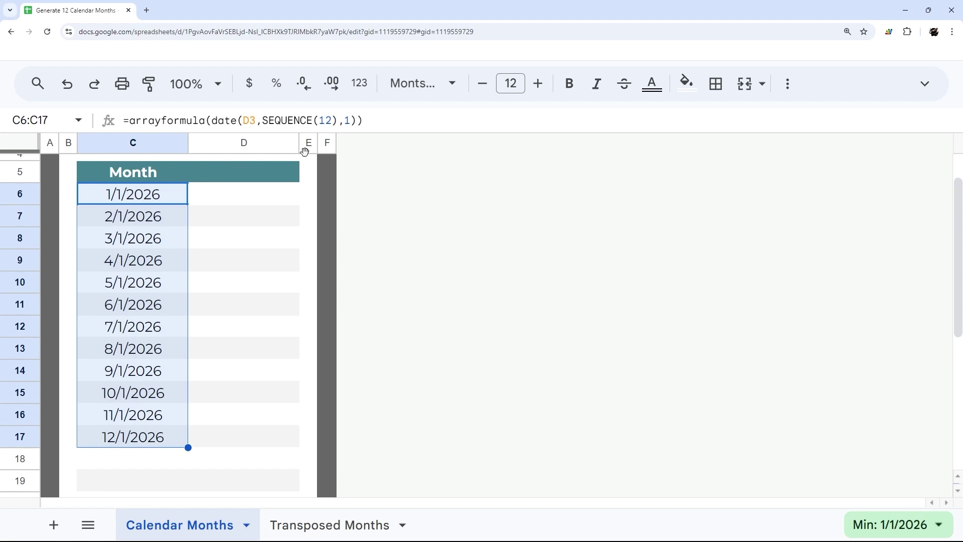
Start a custom date and time format with its existing pattern cleared.
left_click(361, 86)
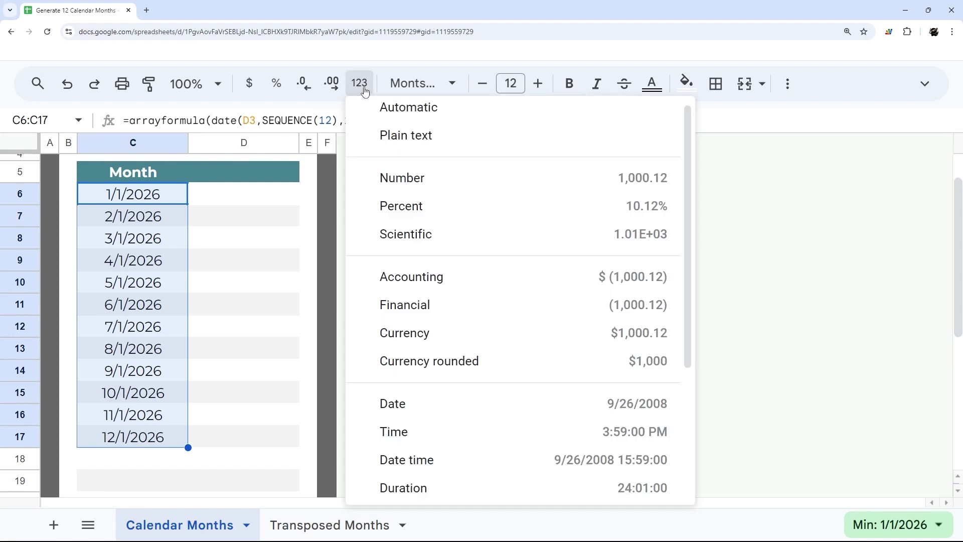
scroll(512, 258, "down", 3)
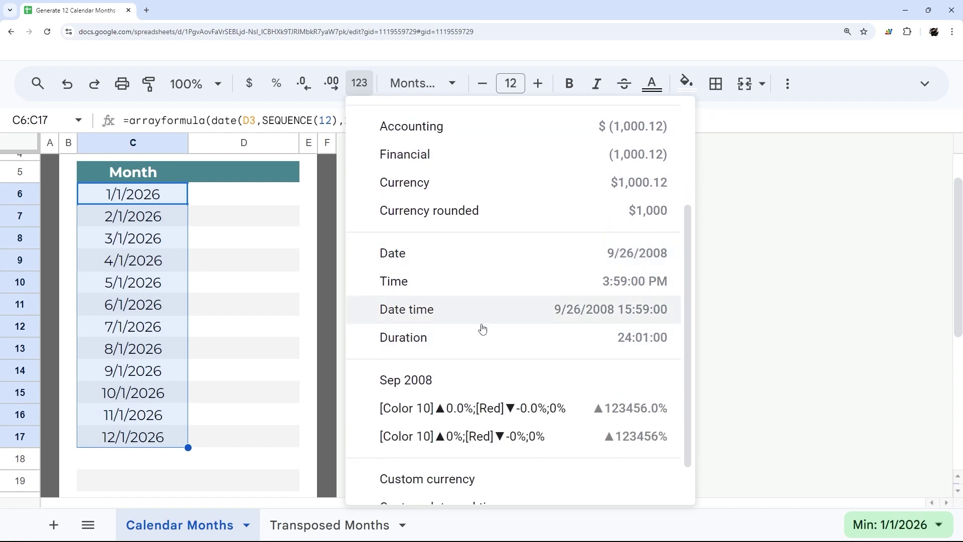
scroll(477, 357, "down", 1)
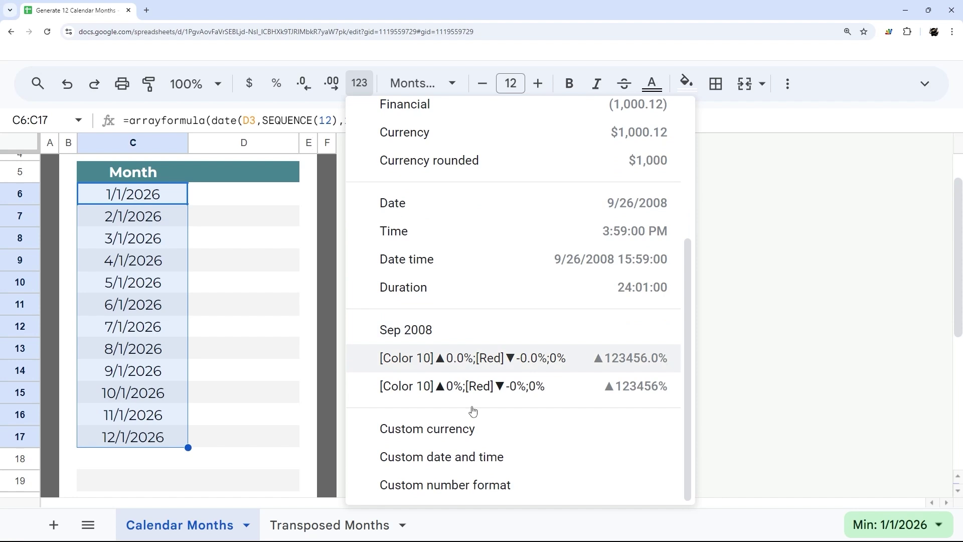
left_click(434, 460)
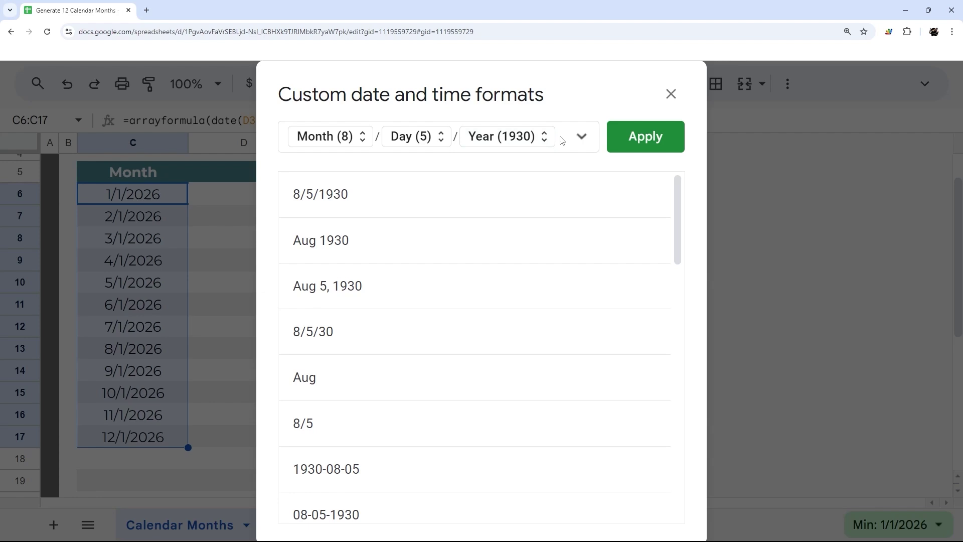
key("BackSpace")
key("BackSpace")
key("BackSpace")
key("BackSpace")
key("BackSpace")
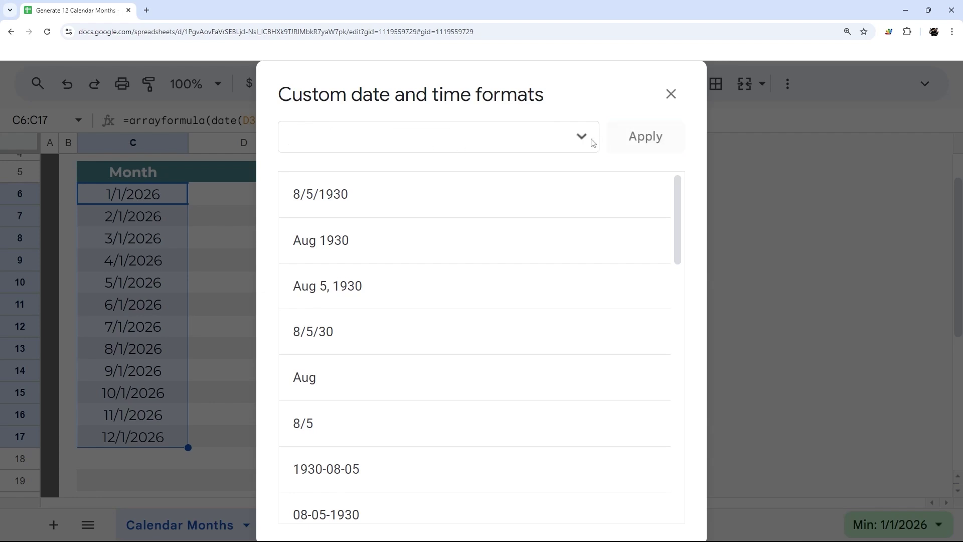
Build and apply a Month (Aug) Year (1930) format, showing Jan 2026–Dec 2026.
left_click(593, 142)
left_click(619, 215)
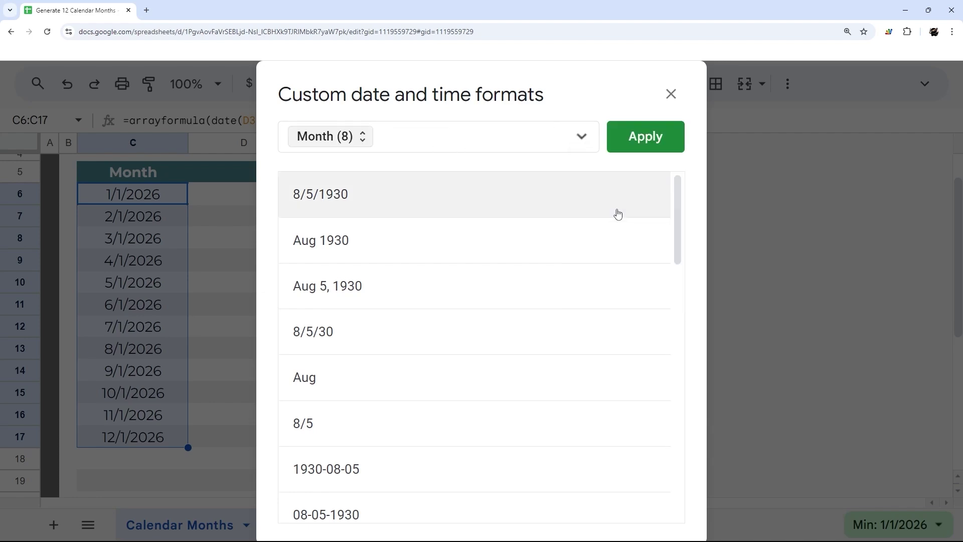
left_click(329, 141)
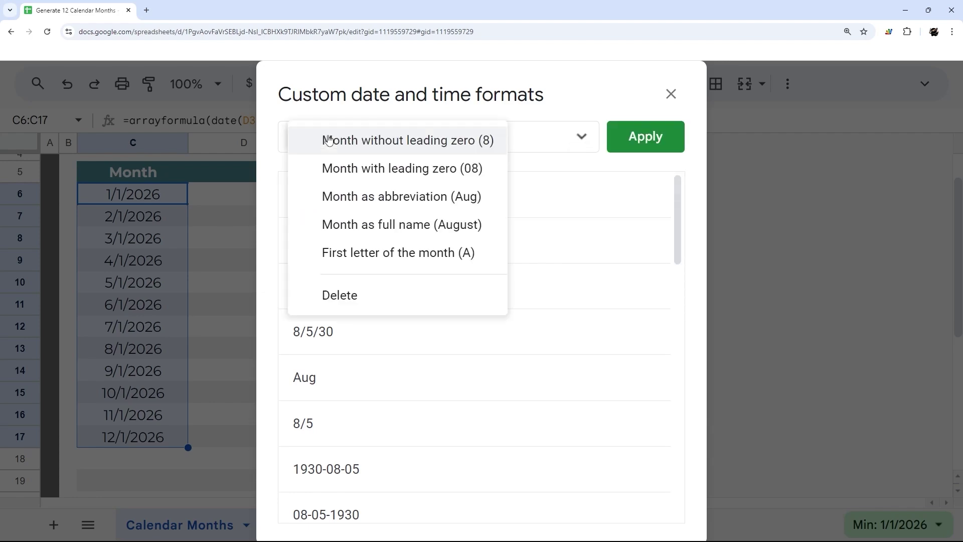
left_click(392, 199)
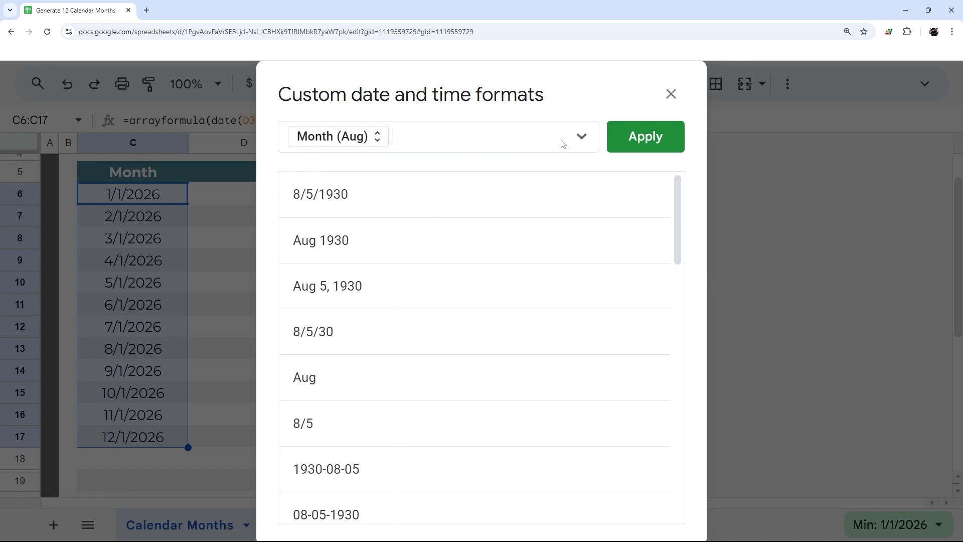
left_click(581, 137)
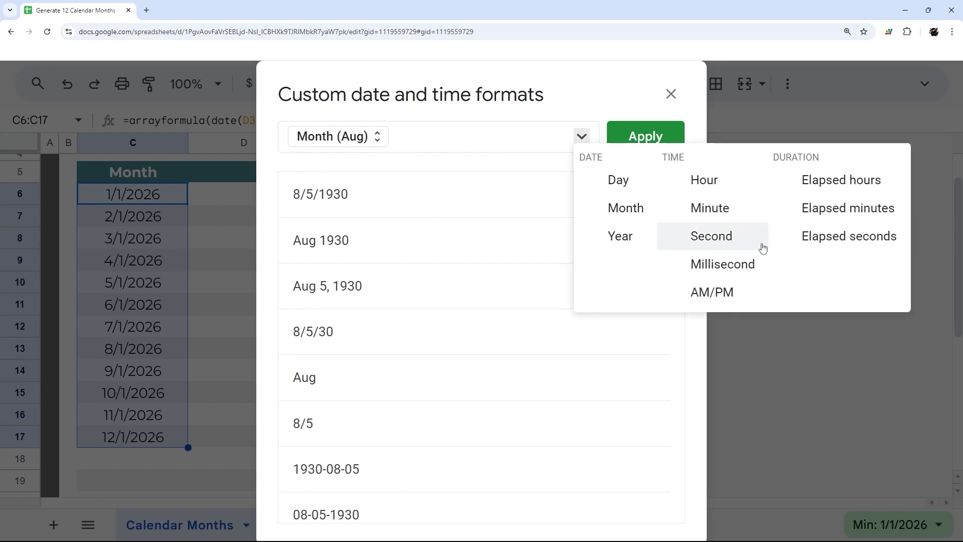
left_click(621, 237)
left_click(440, 140)
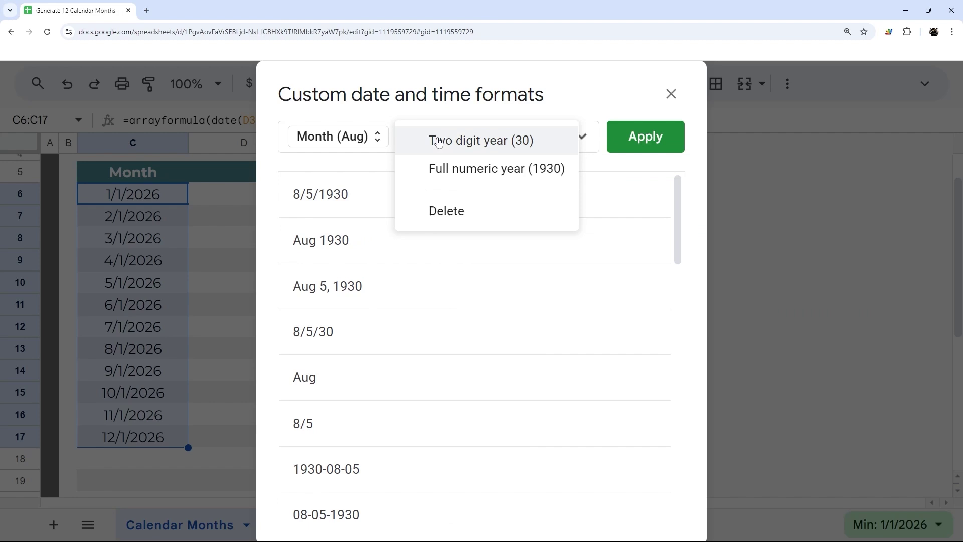
left_click(467, 169)
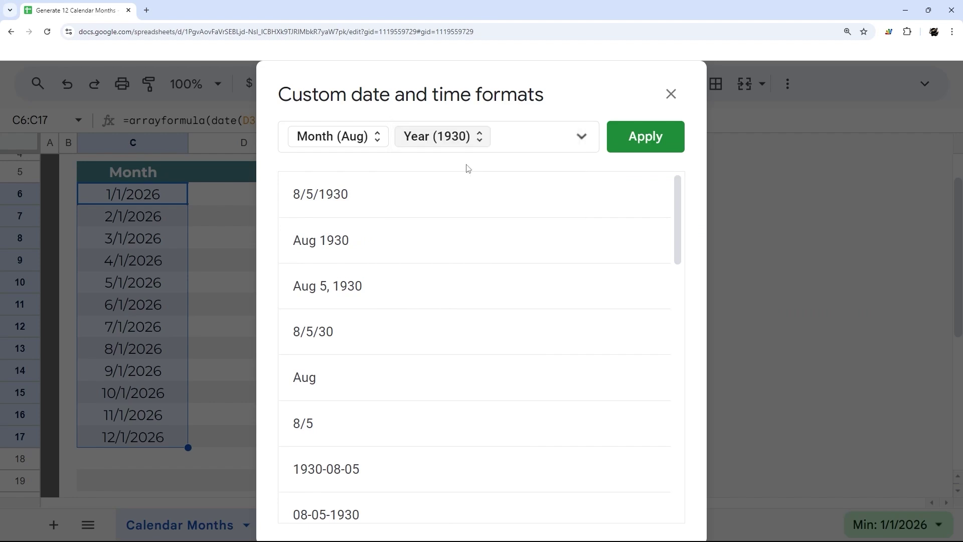
left_click(644, 140)
Set the year in D3 back to 2024.
left_click(162, 202)
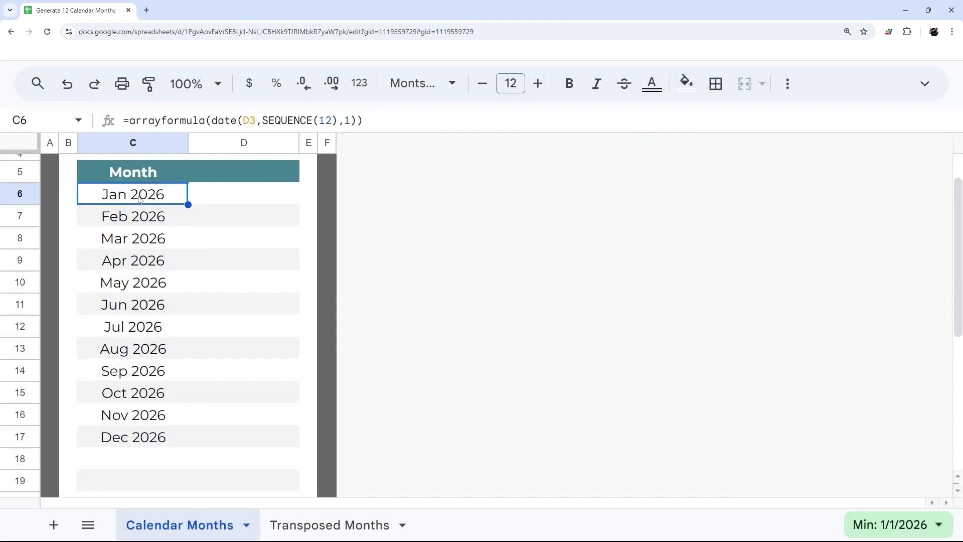
left_click(141, 433)
scroll(260, 217, "up", 2)
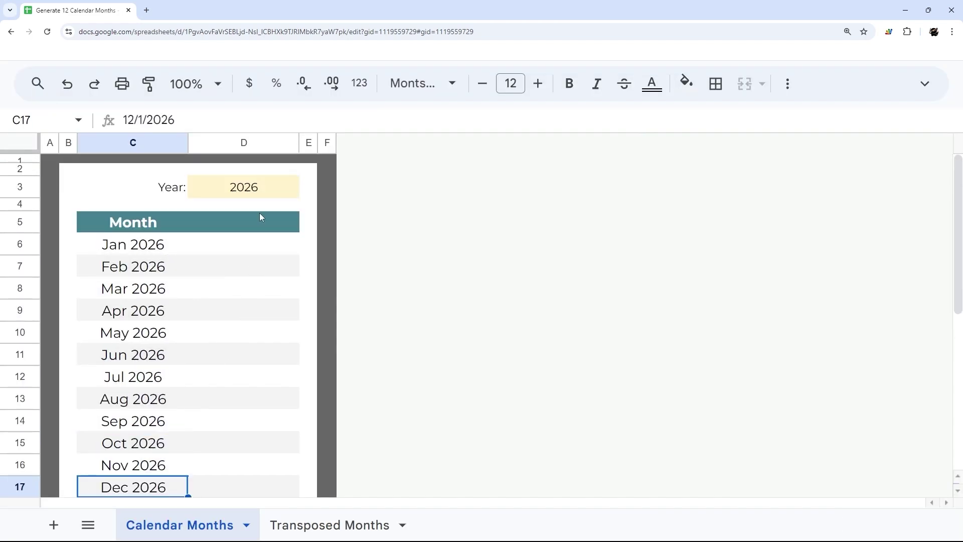
left_click(261, 196)
type("202")
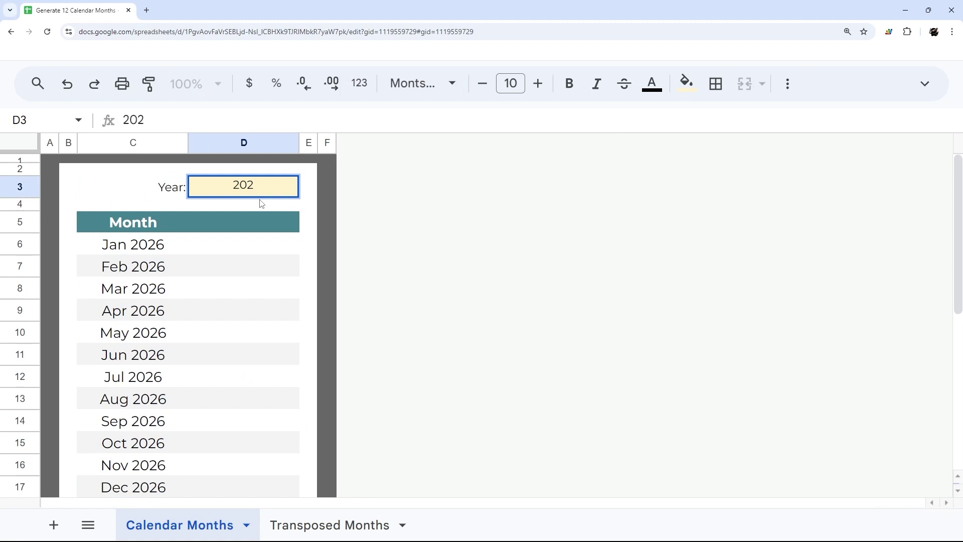
type("4")
key("Return")
Change the C6 formula's month count from 12 to 24.
left_click(135, 244)
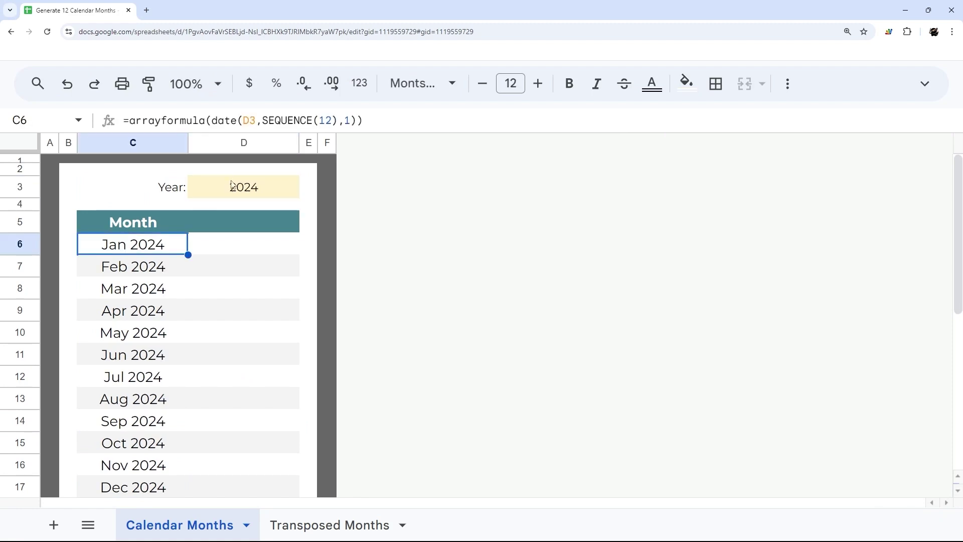
left_click(338, 122)
key("BackSpace")
key("BackSpace")
type("24")
key("Return")
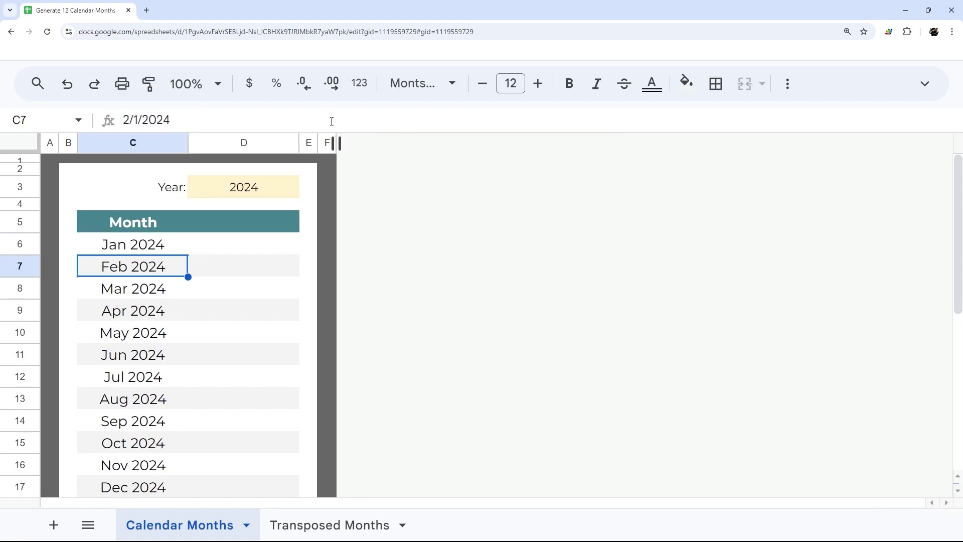
scroll(288, 213, "down", 5)
scroll(216, 272, "down", 1)
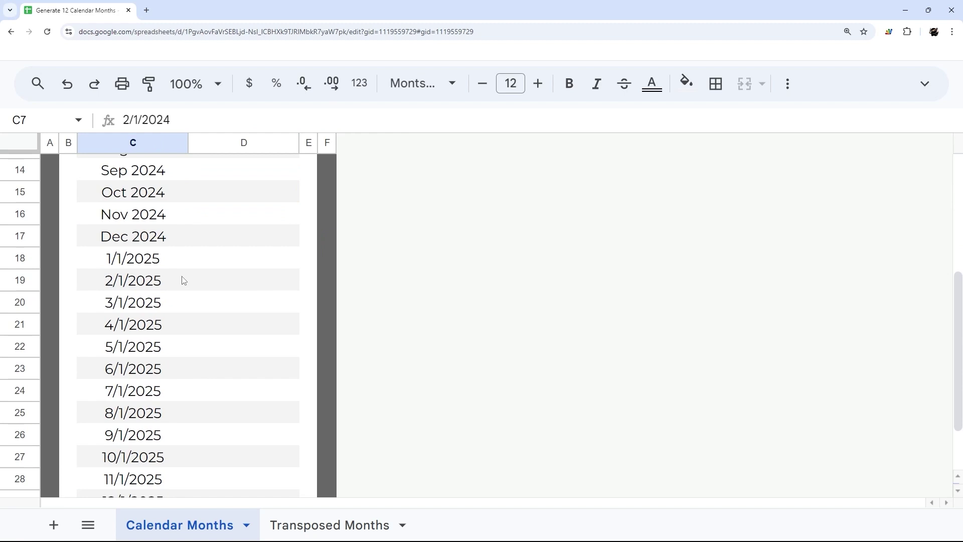
scroll(155, 286, "up", 1)
Format the 2025 dates in C18:C29 as month-year (Sep 2008), then review the list.
left_click(132, 315)
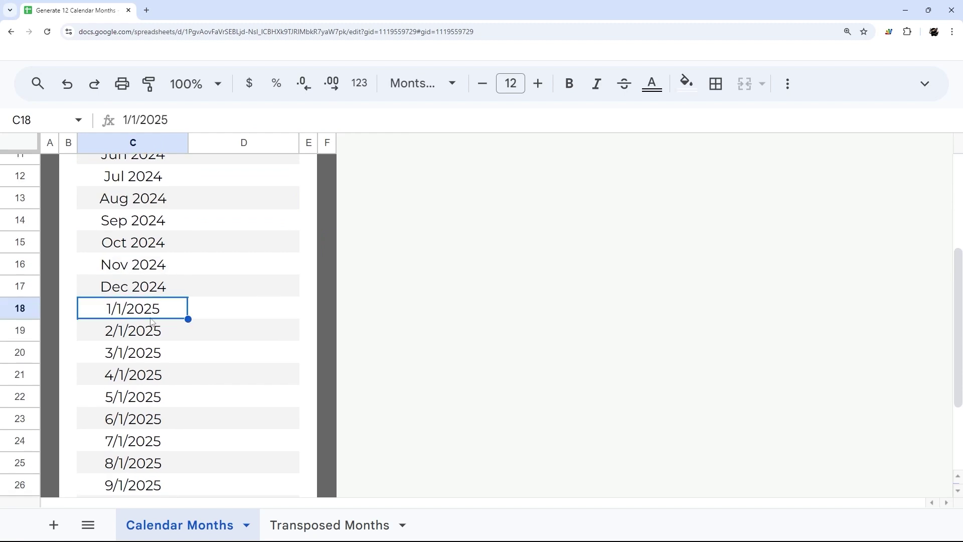
scroll(132, 314, "down", 2)
key("ctrl+shift+Down")
left_click(361, 84)
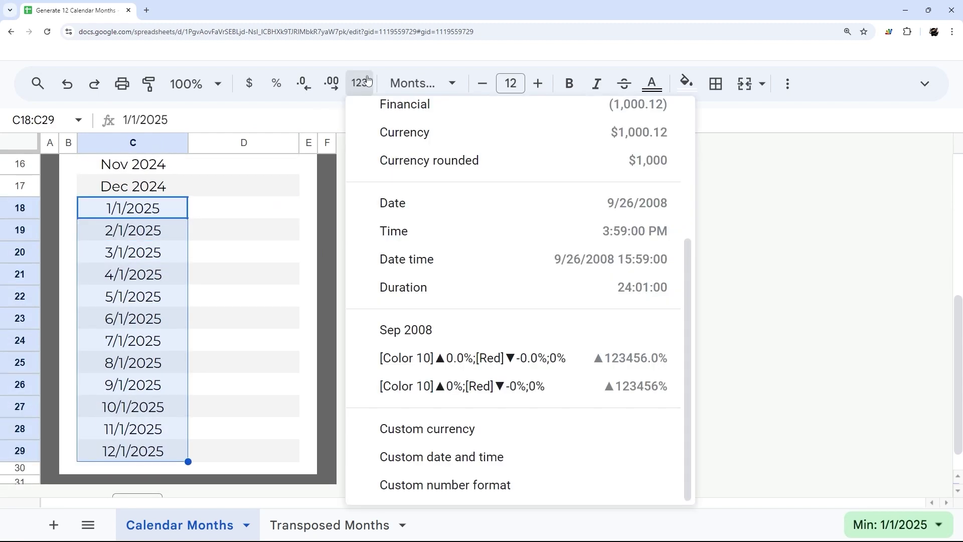
left_click(405, 334)
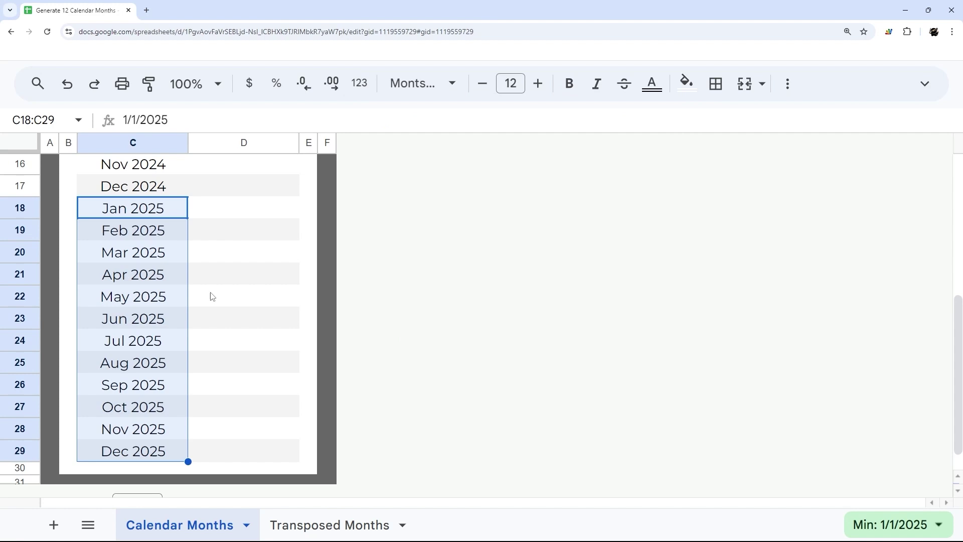
scroll(212, 297, "up", 5)
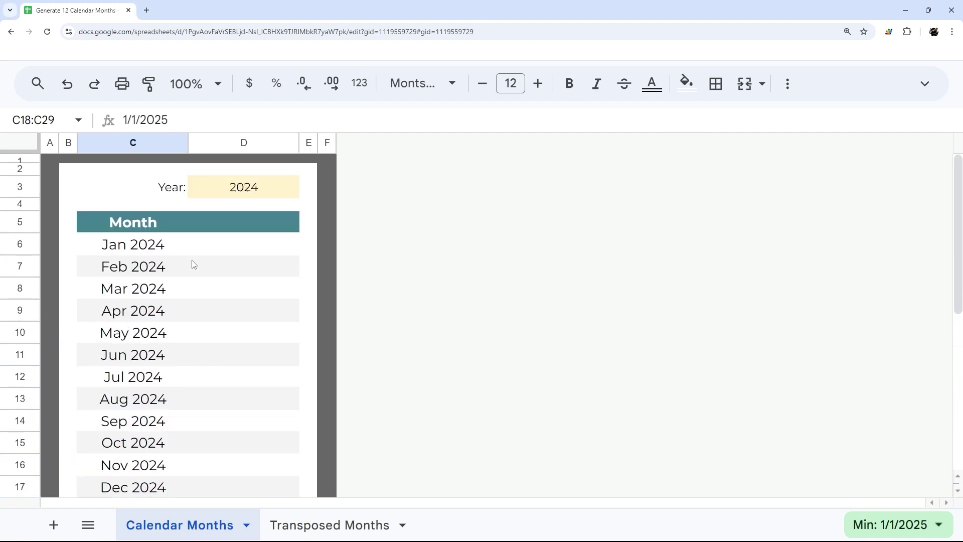
left_click(137, 252)
left_click_drag(138, 252, 129, 364)
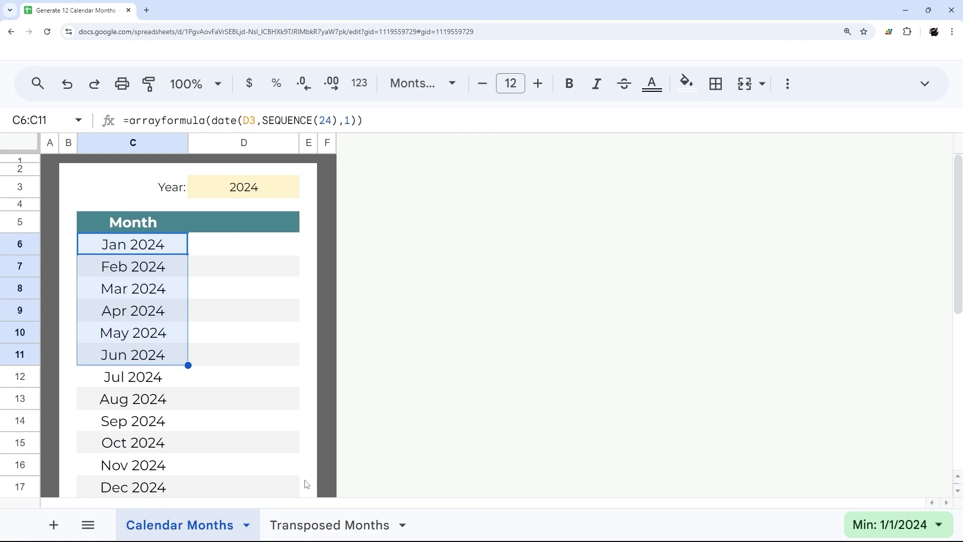
Compare row 5 of Transposed Months with the C6 formula on Calendar Months.
left_click(323, 527)
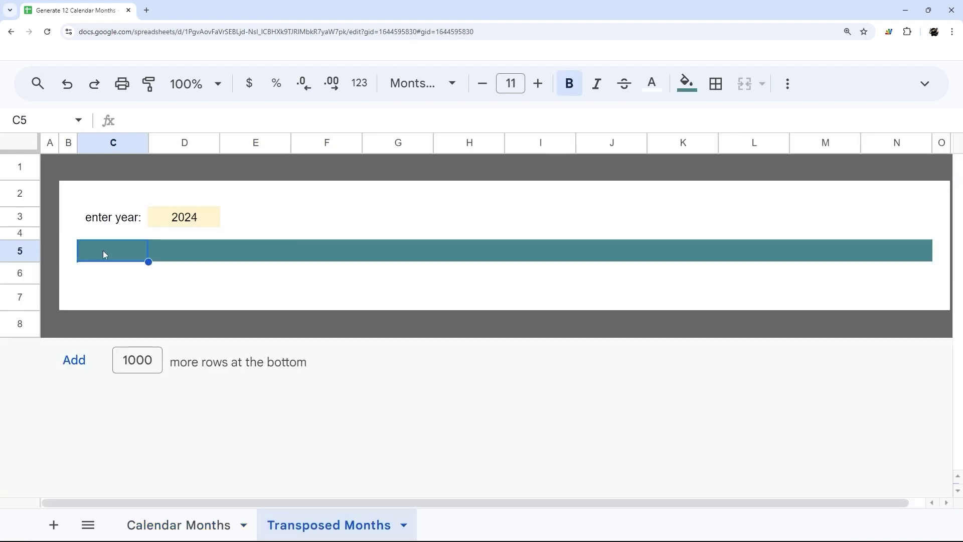
left_click_drag(105, 254, 911, 256)
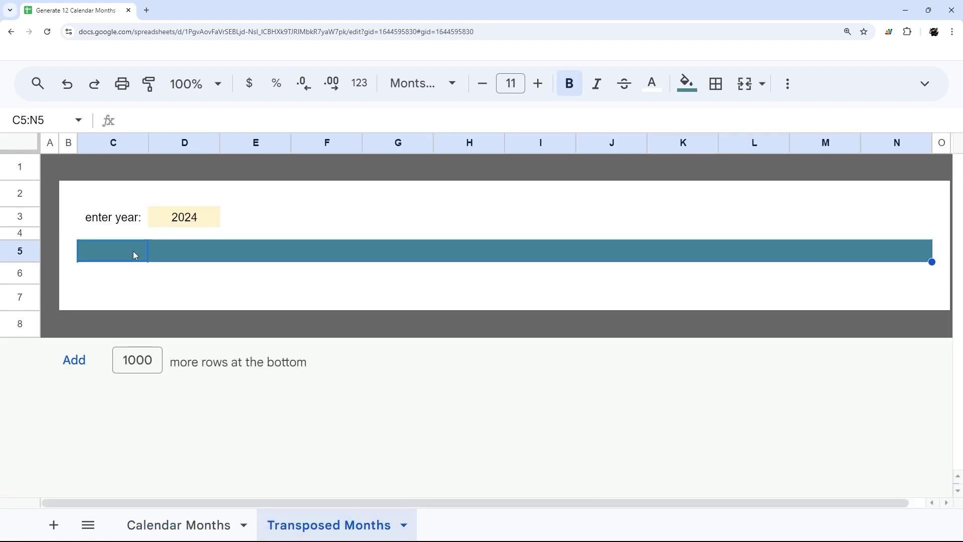
left_click(135, 255)
left_click(886, 254)
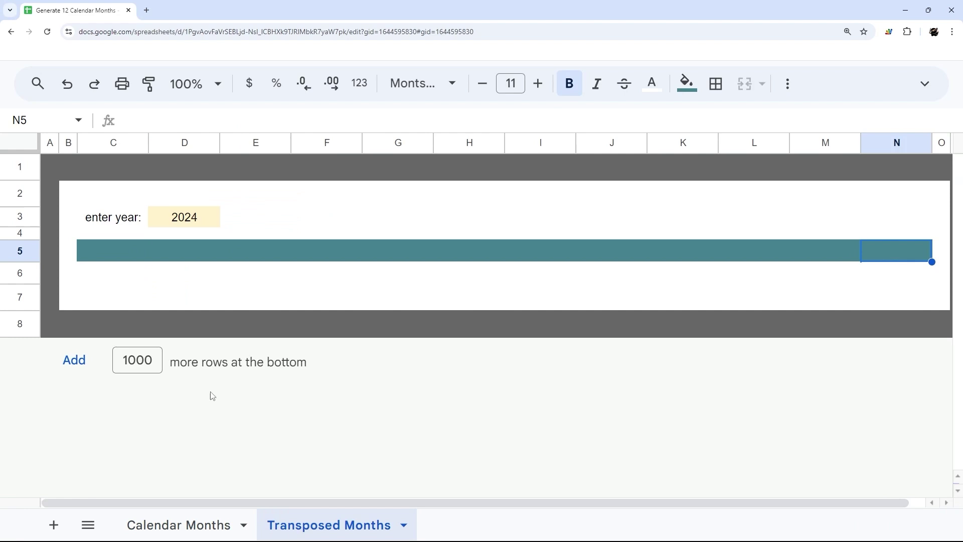
left_click(182, 521)
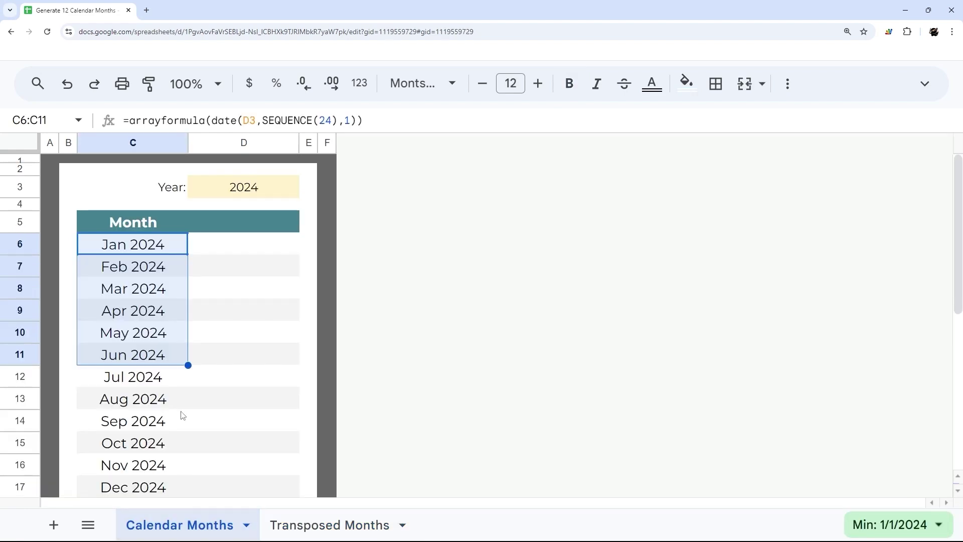
left_click(141, 243)
left_click(296, 523)
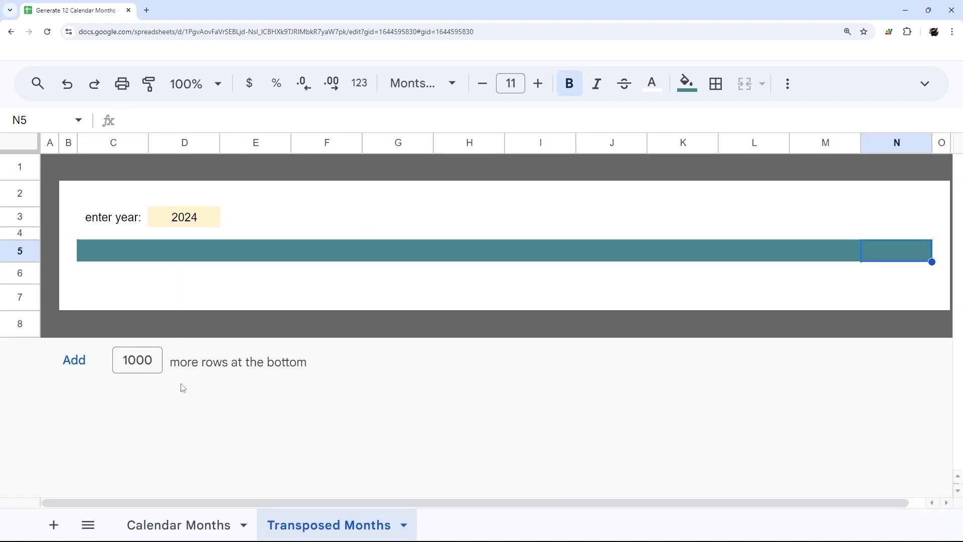
Enter =arrayformula(date(D3,SEQUENCE(12),1)) in C5 of Transposed Months.
left_click(126, 256)
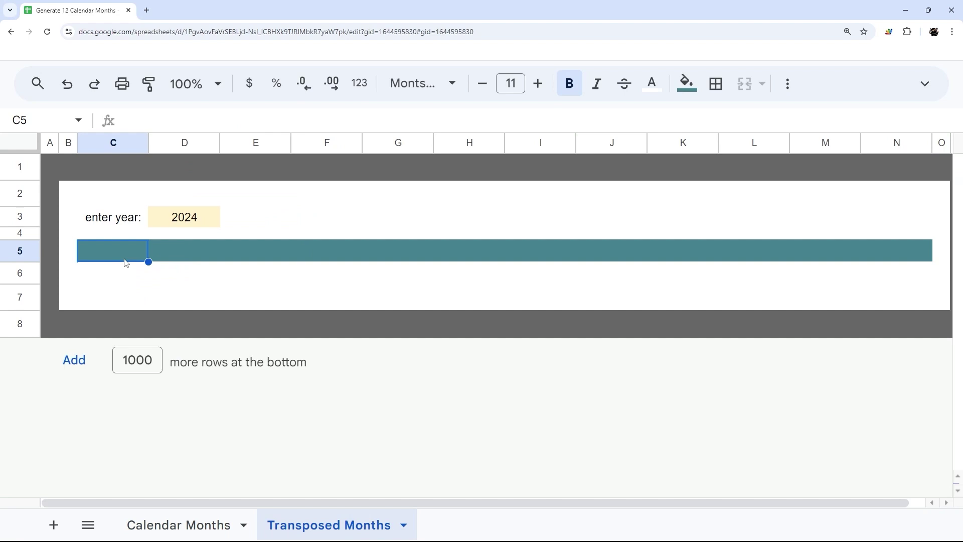
type("=array")
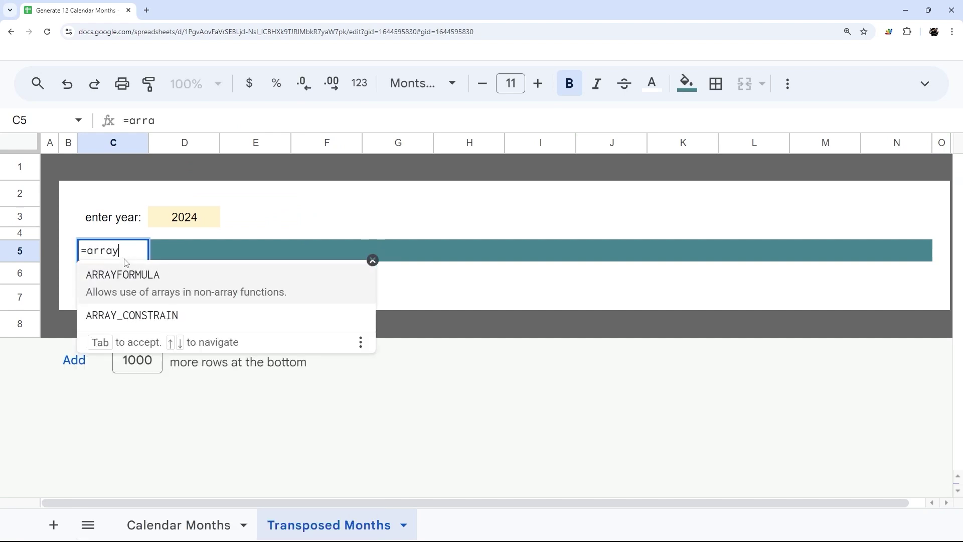
type("formula")
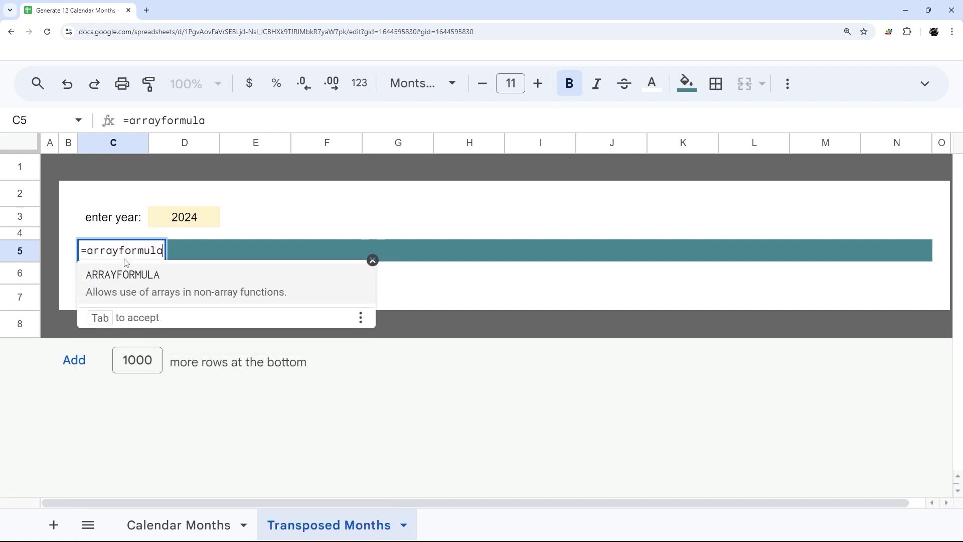
type("(")
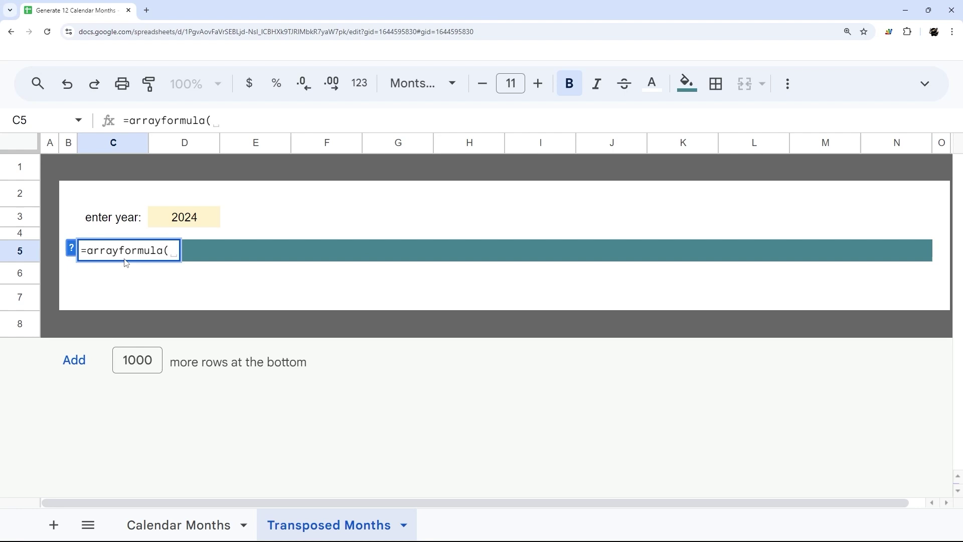
type("date(")
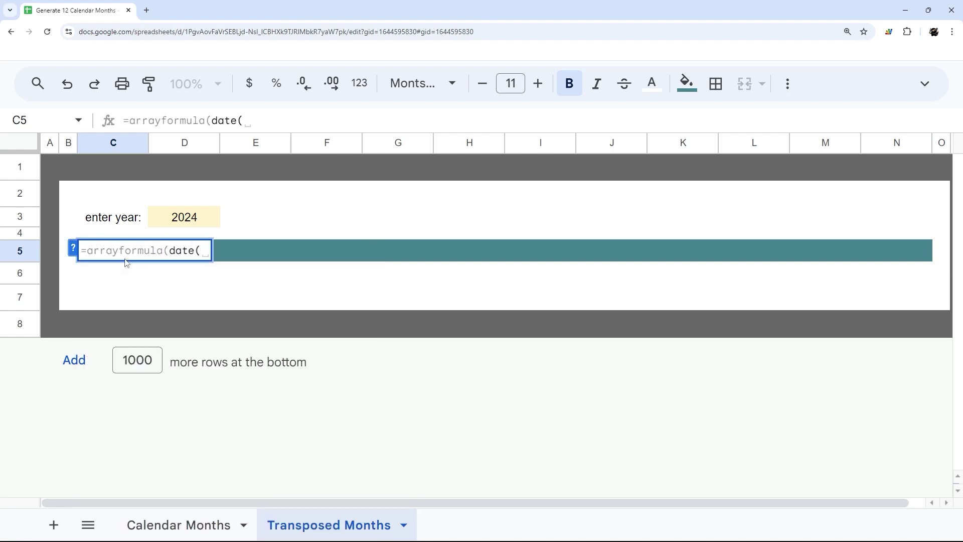
left_click(185, 221)
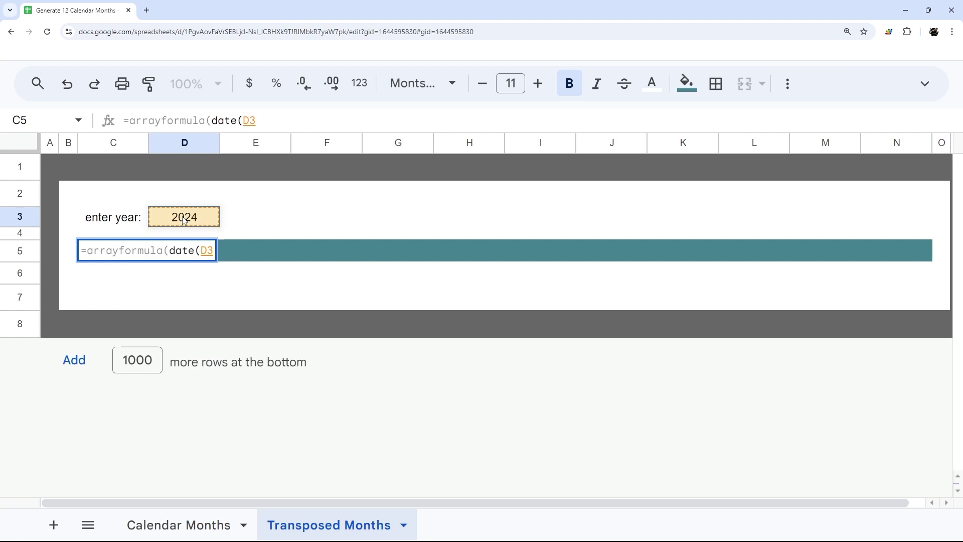
type(",s")
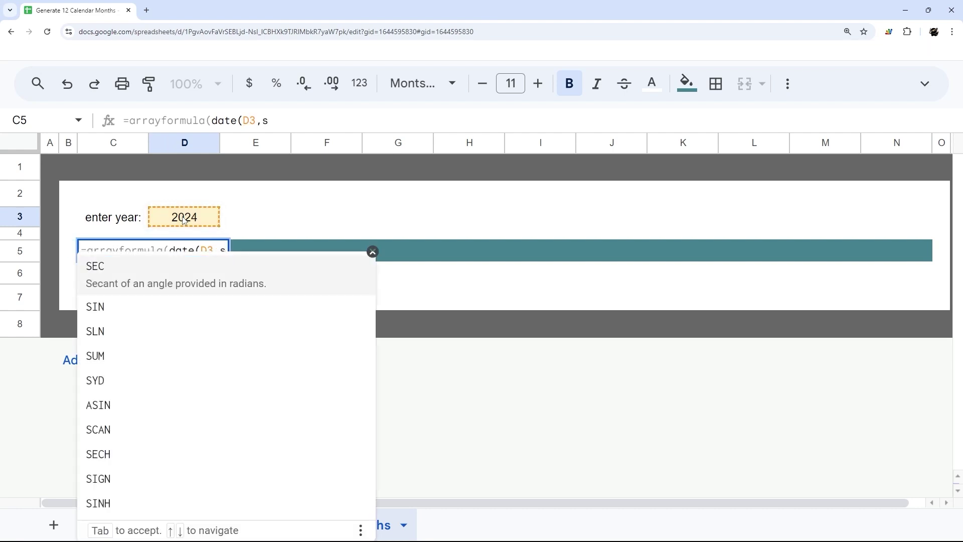
type("equ")
key("Tab")
type("1")
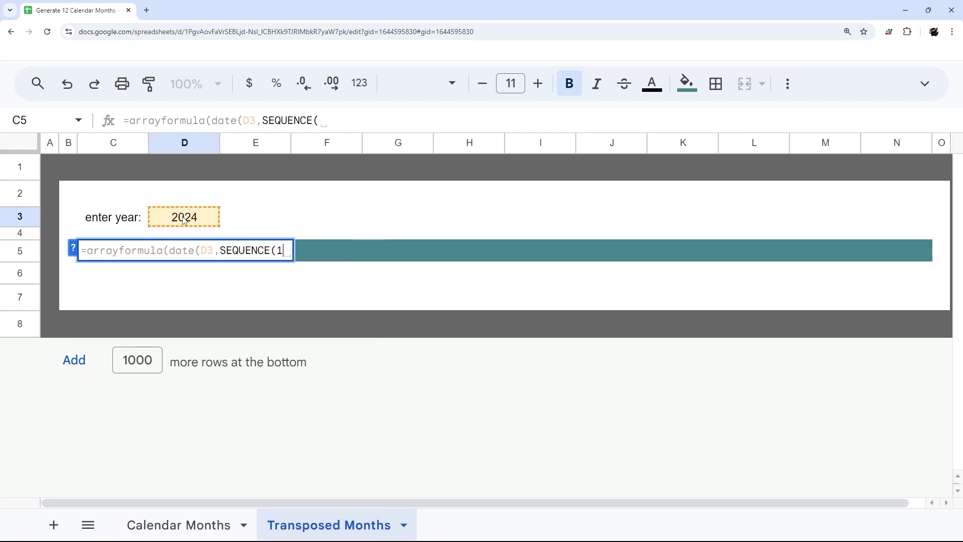
type("2),")
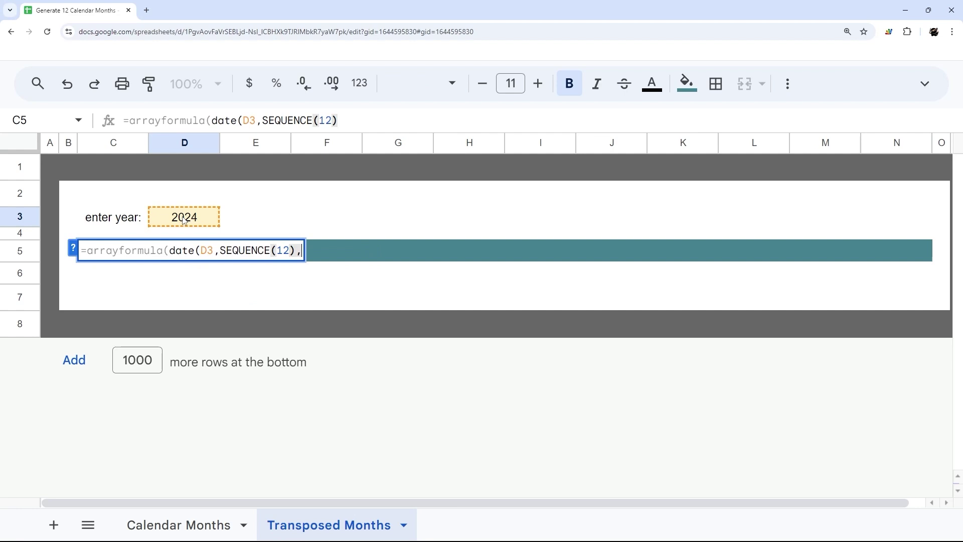
type("1))")
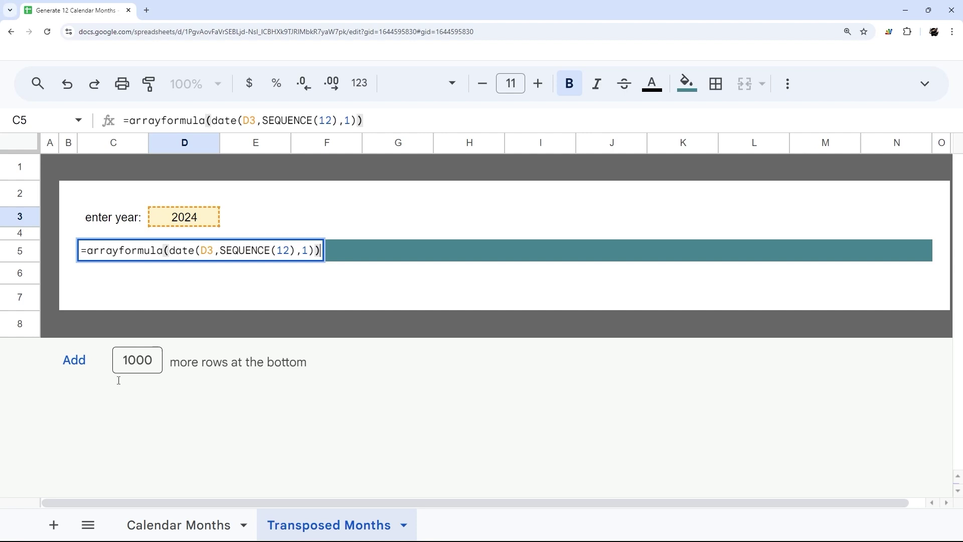
Wrap the C5 formula in TRANSPOSE so the twelve dates spread across row 5.
left_click(87, 252)
type("transpose")
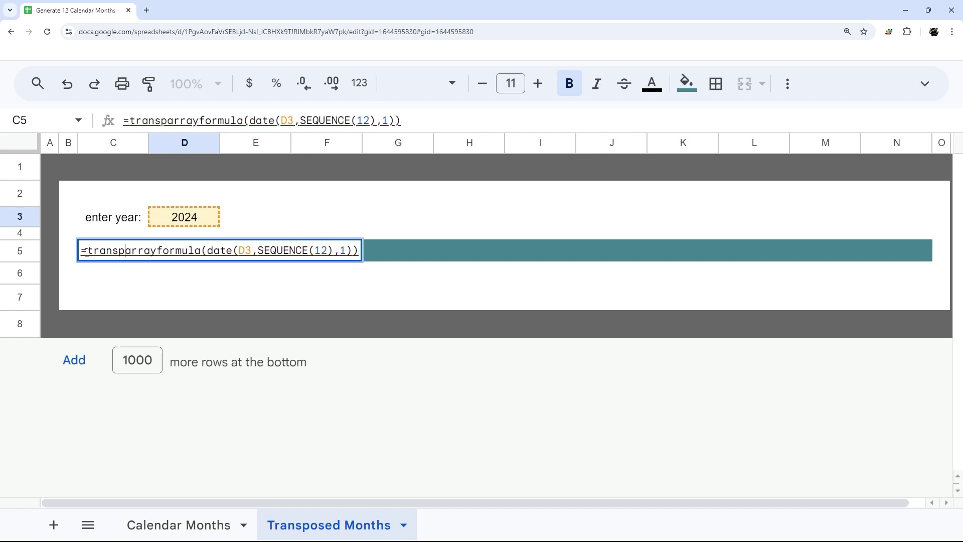
type("(")
key("End")
type(")")
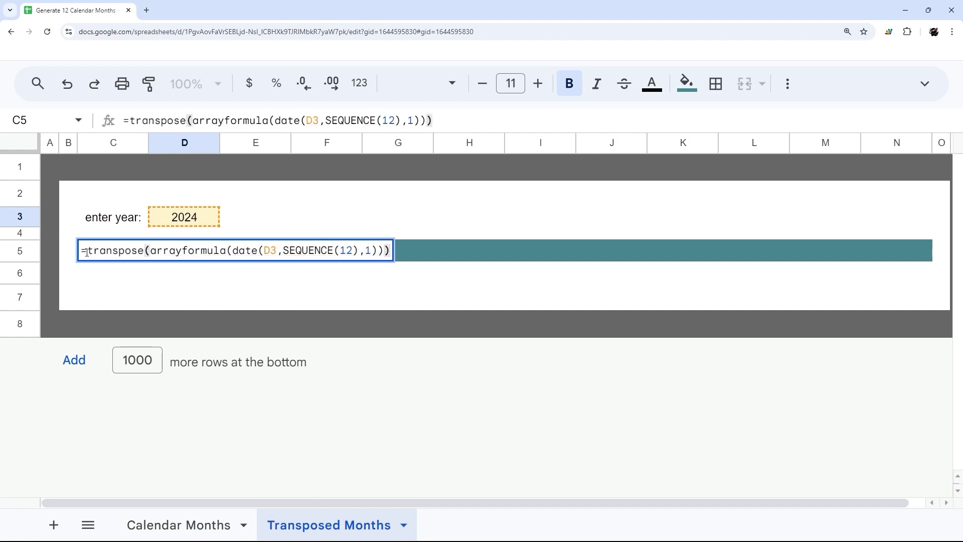
left_click(152, 249)
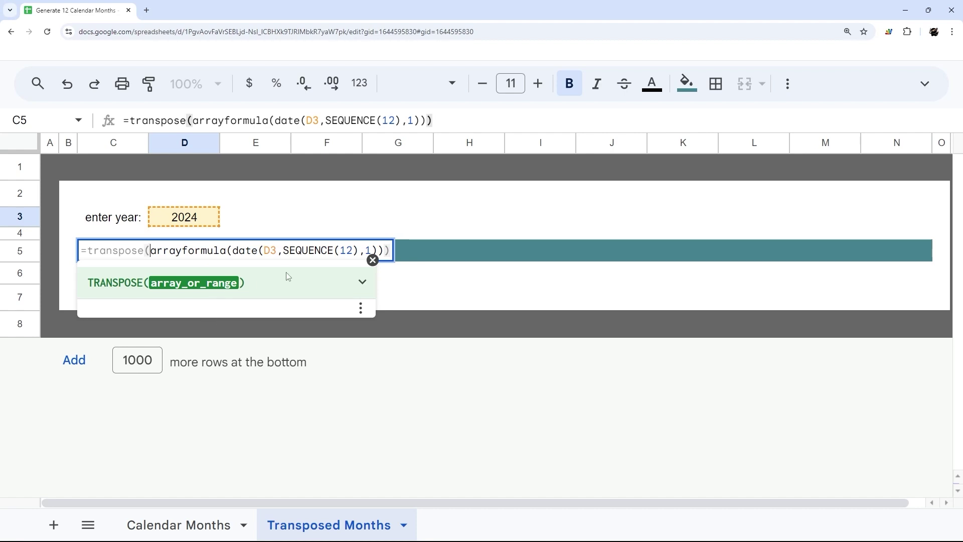
key("Return")
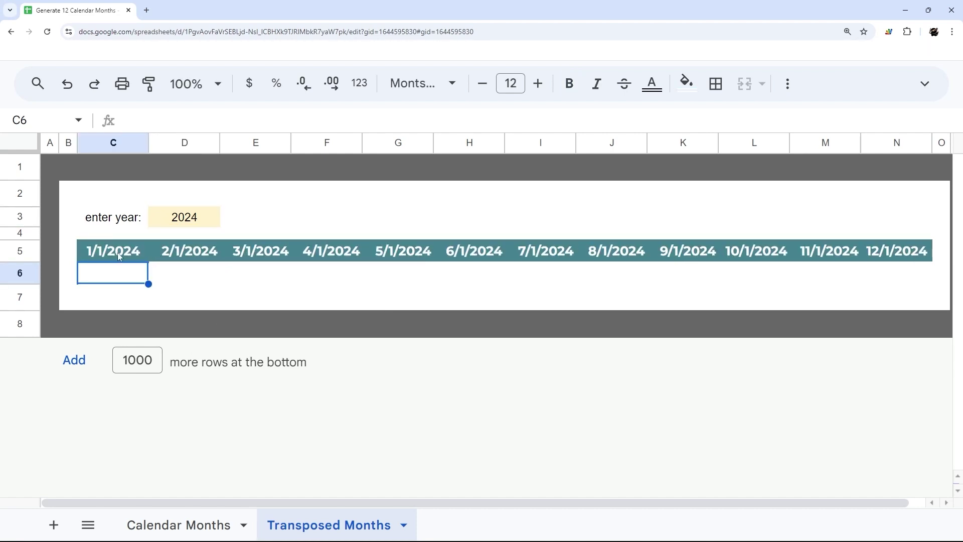
Format the row 5 dates C5:N5 as month-year (Sep 2008).
left_click_drag(117, 252, 903, 257)
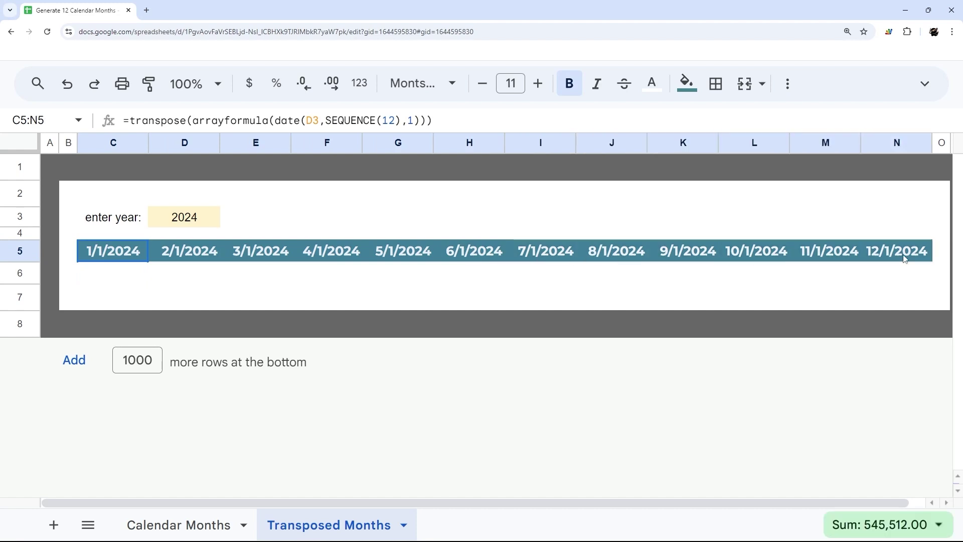
left_click(368, 84)
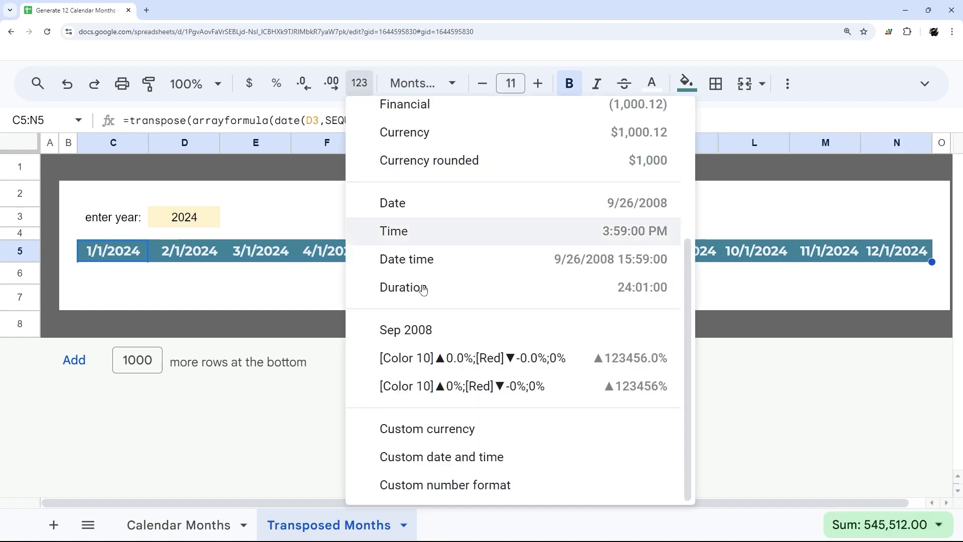
left_click(428, 330)
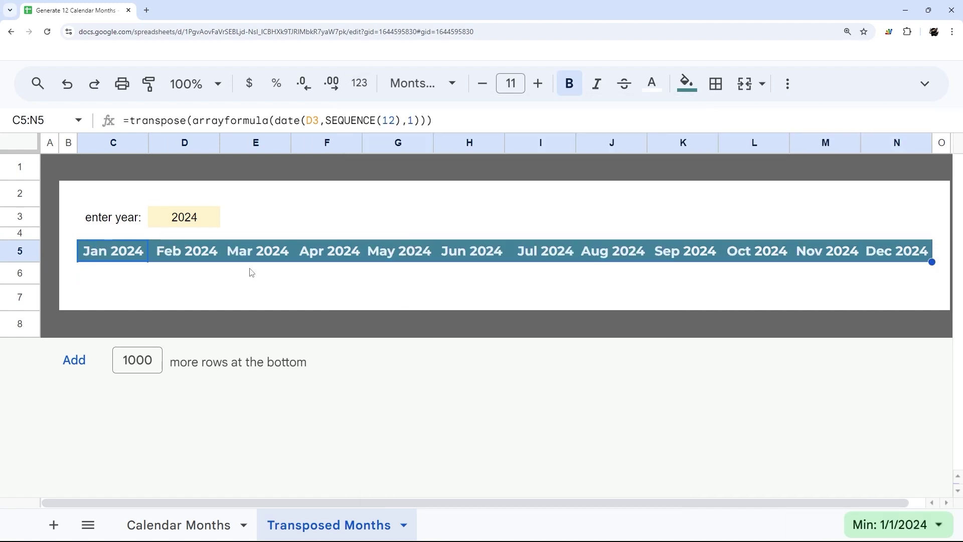
Set the year in D3 to 2025.
left_click(182, 223)
type("2025")
key("Return")
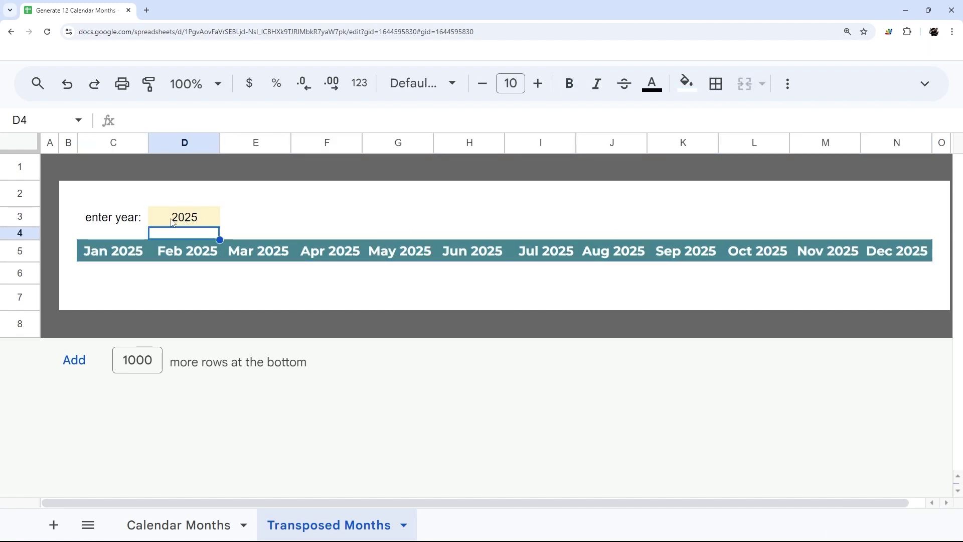